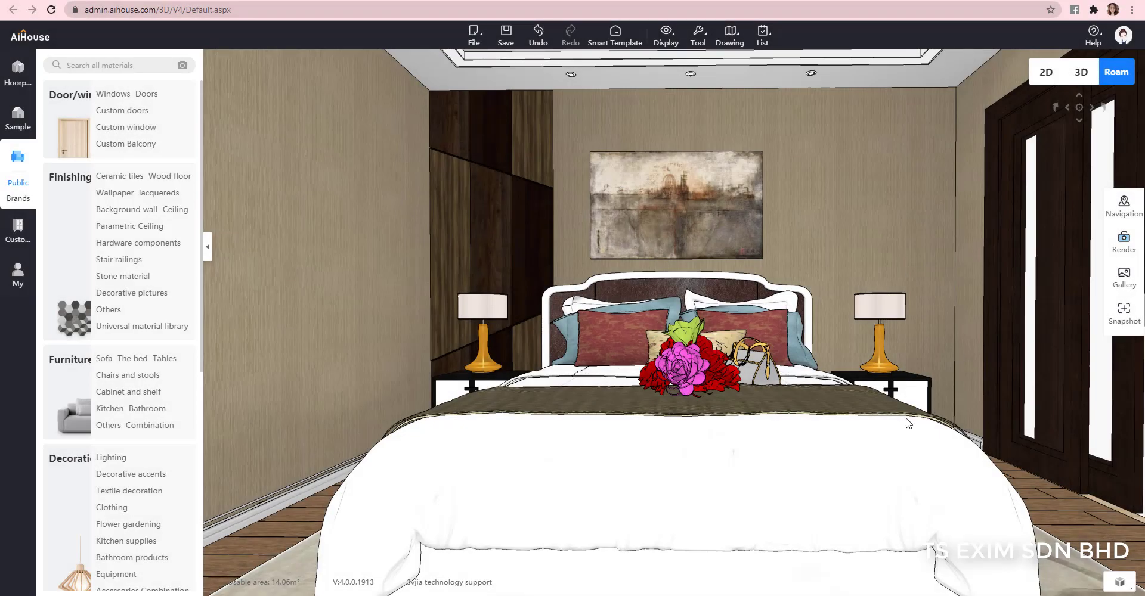
- Open the render settings and load the saved Perspective4 view
click(1124, 242)
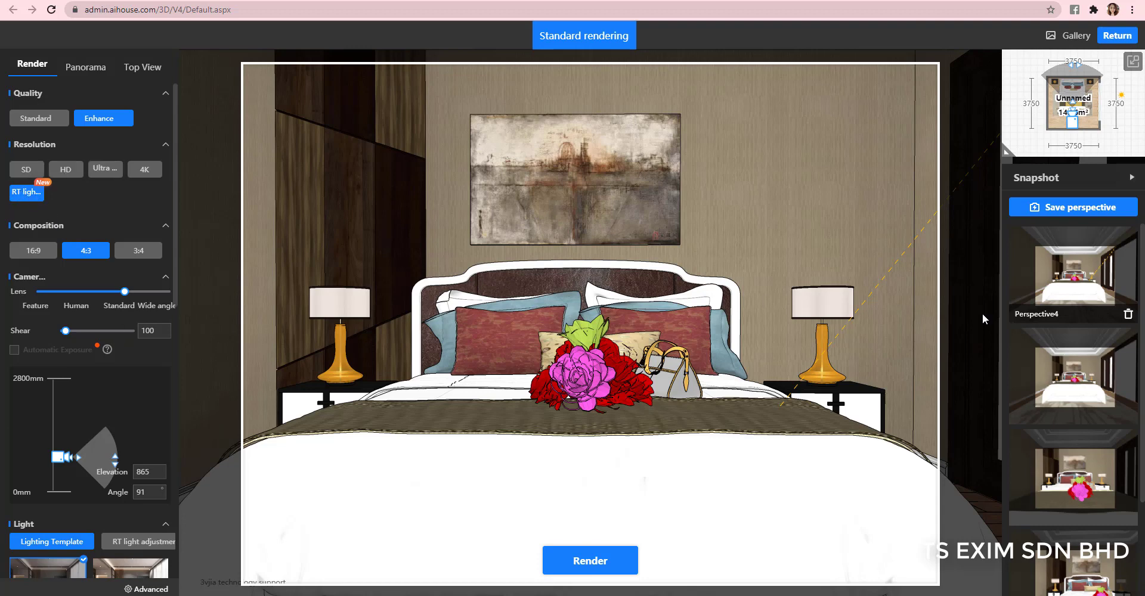
click(1085, 291)
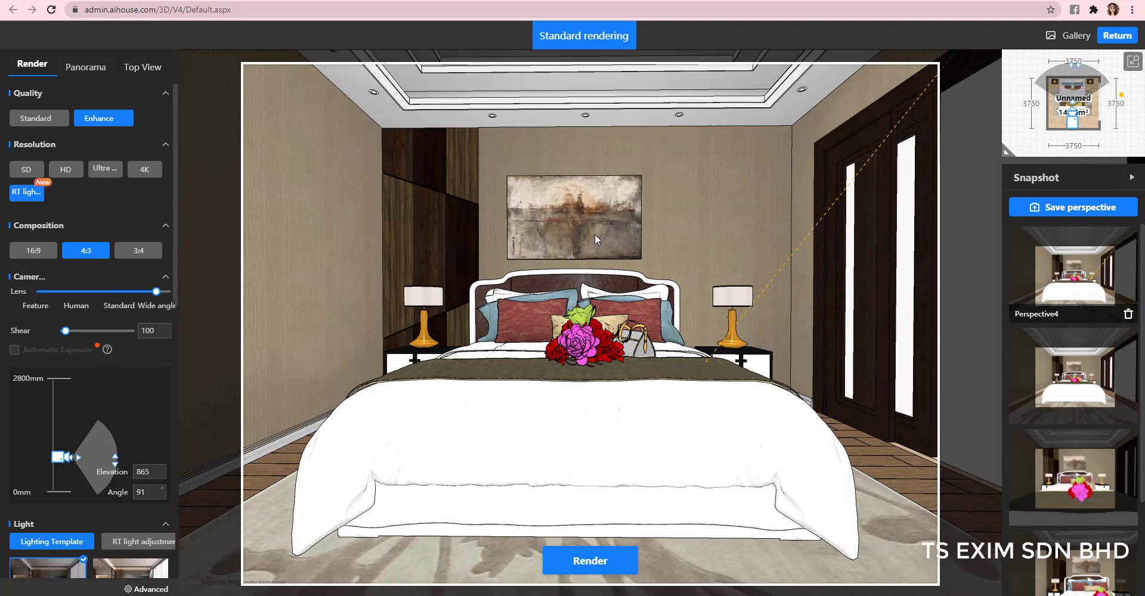
- Inspect the camera and sun placement in the floor plan and review the lighting templates and sunlight settings
click(1132, 61)
scroll(711, 392, up, 5)
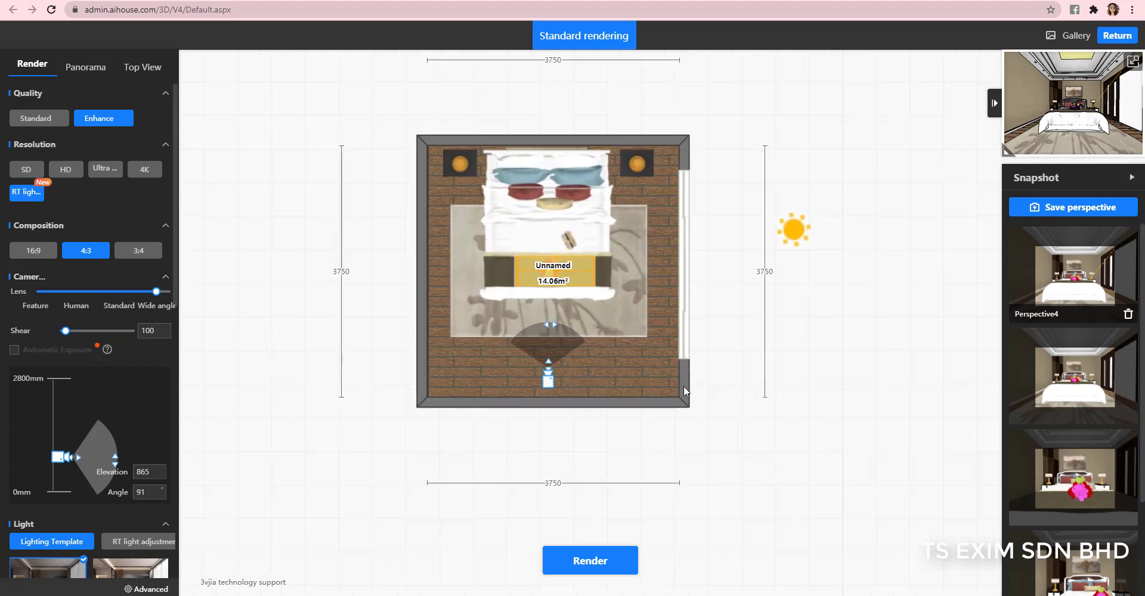
scroll(132, 341, down, 3)
scroll(131, 341, up, 3)
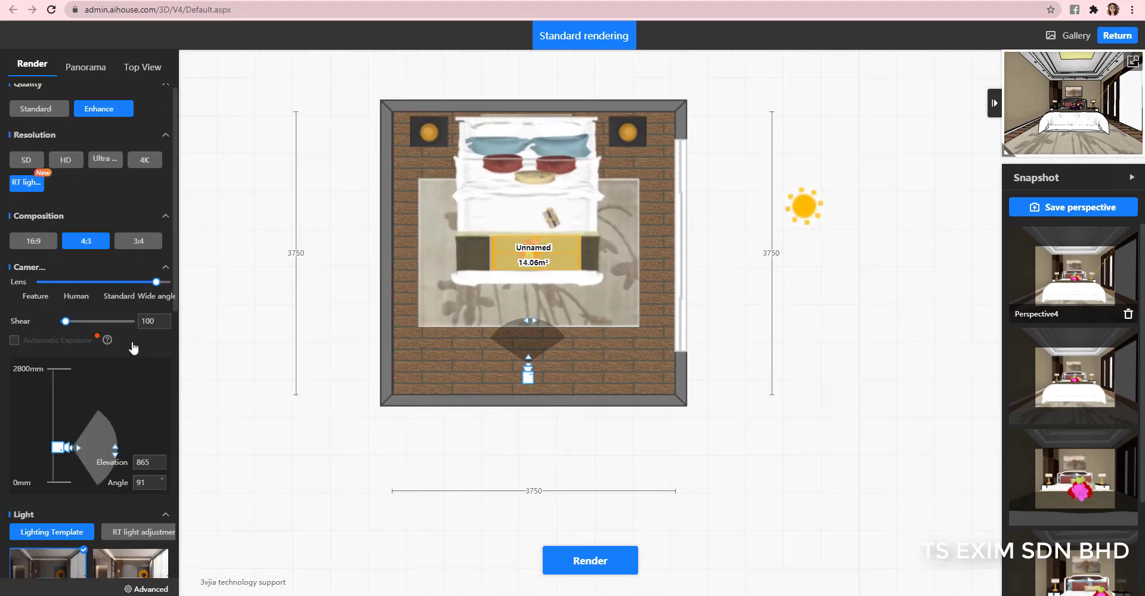
scroll(133, 344, down, 6)
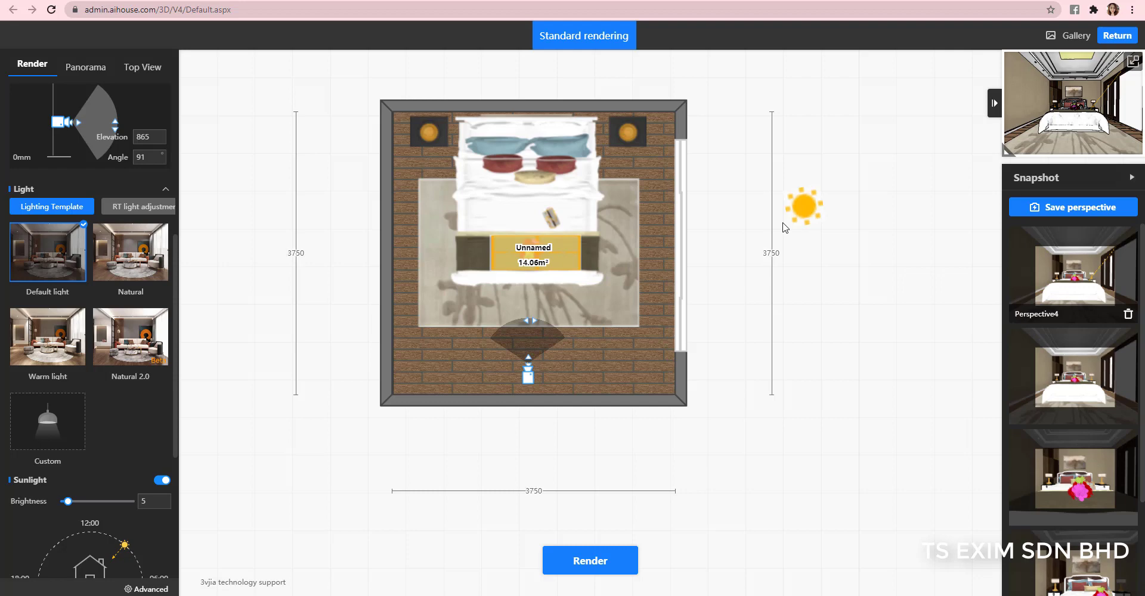
scroll(208, 462, down, 1)
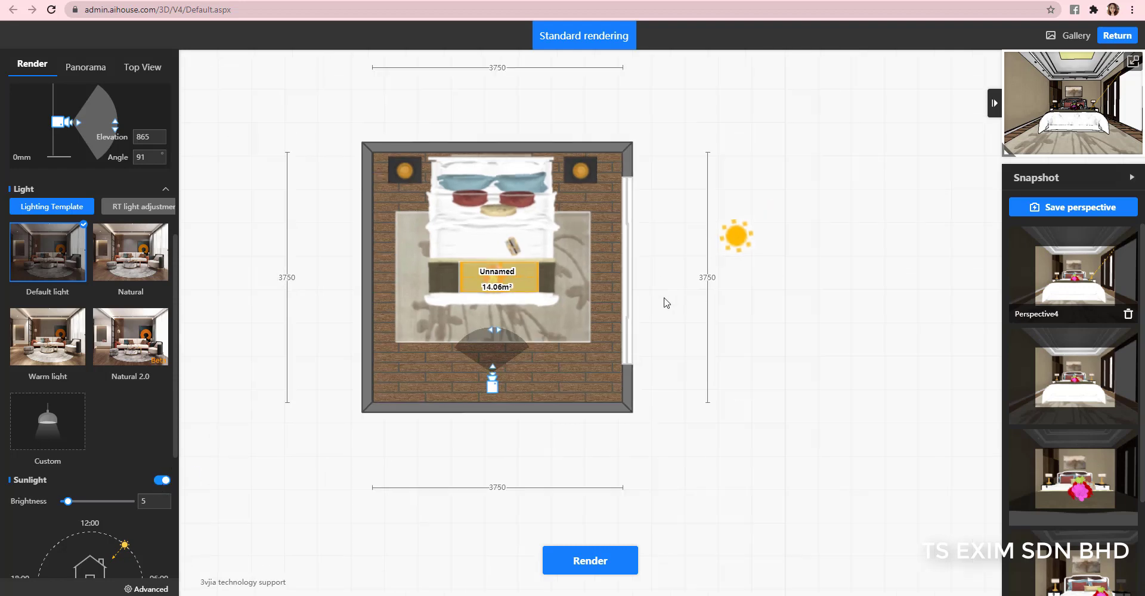
click(1134, 61)
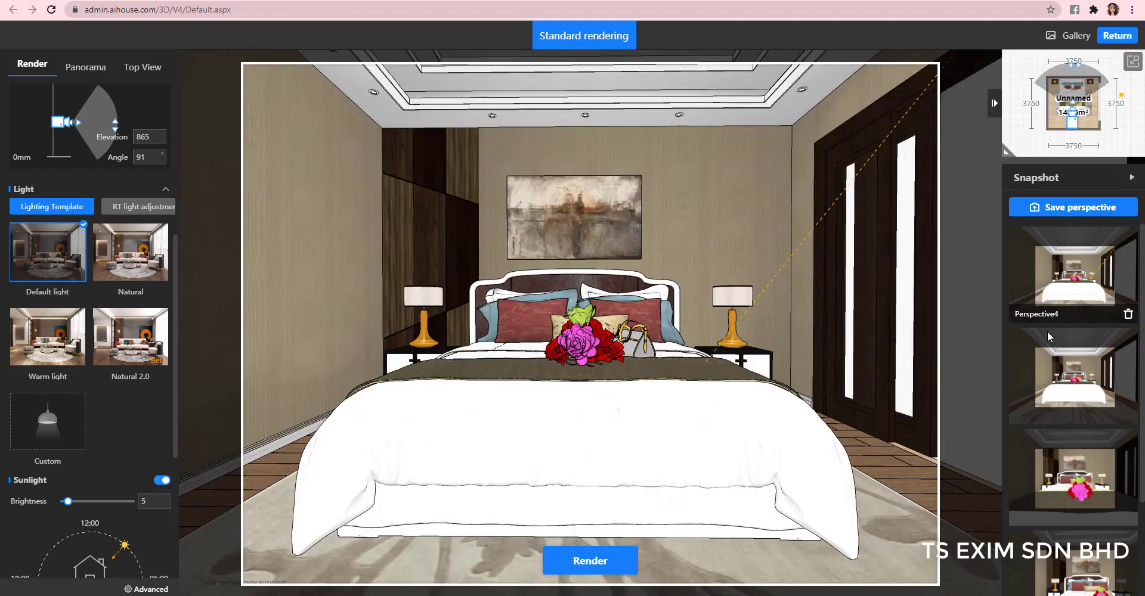
- Submit an RT light adjustment render of the current perspective, acknowledge the notice, and return to the room design
scroll(133, 295, up, 5)
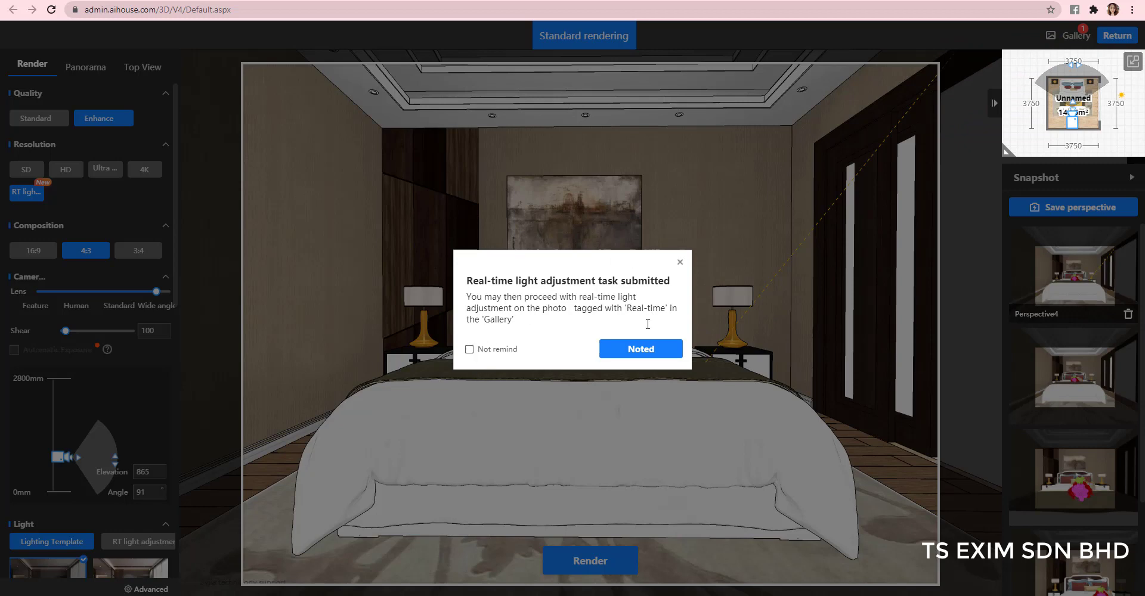
click(652, 350)
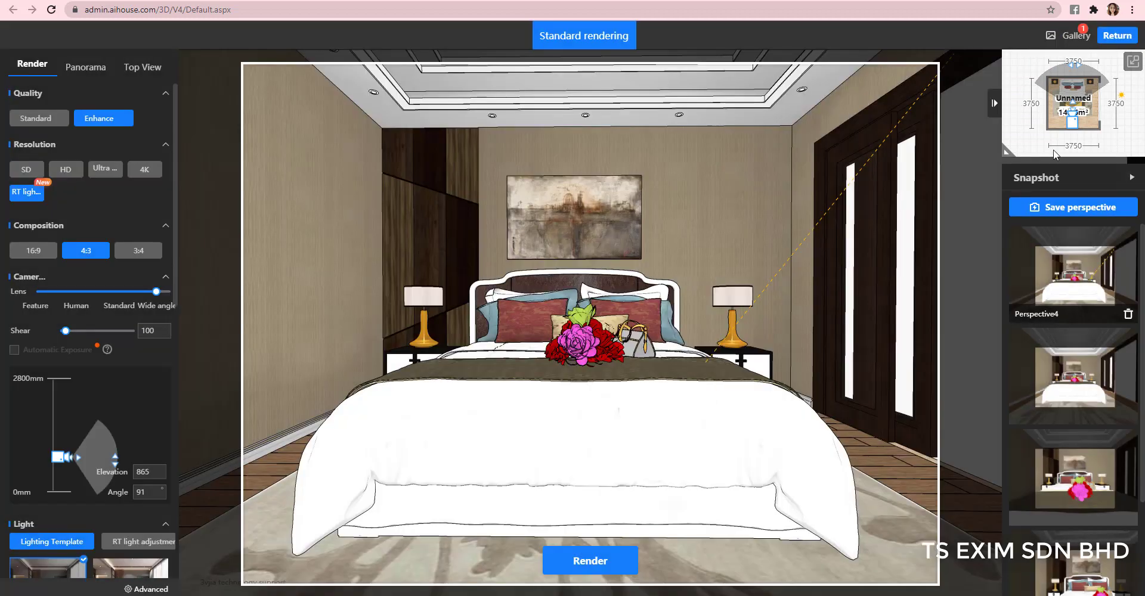
click(1118, 36)
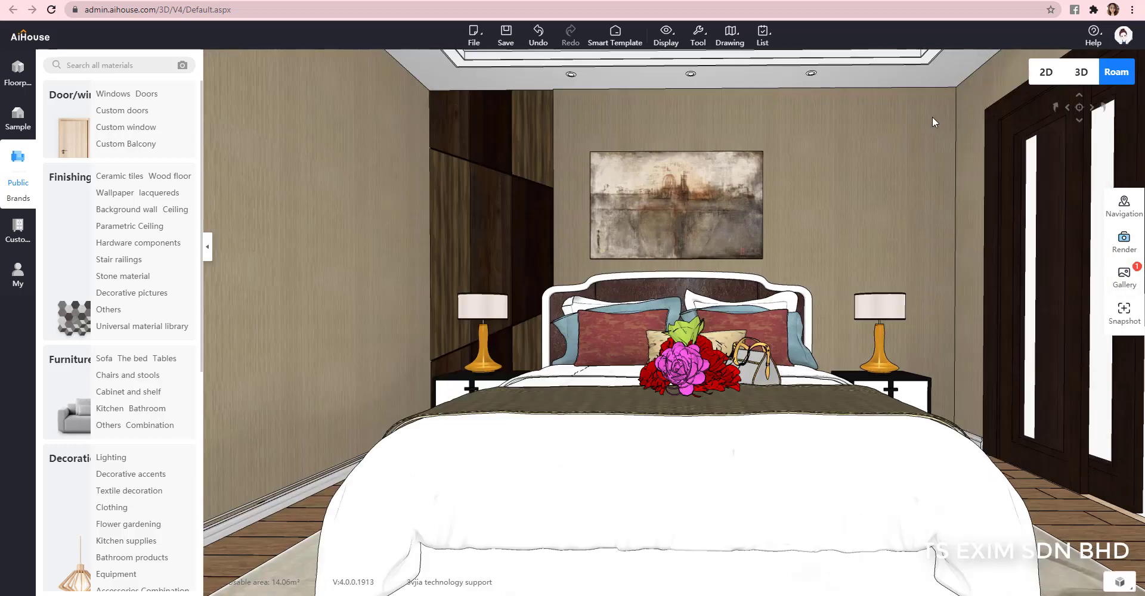
- Open the newest RT light adjustment image from the gallery for editing and dismiss the introduction dialog
mouse_move(1124, 276)
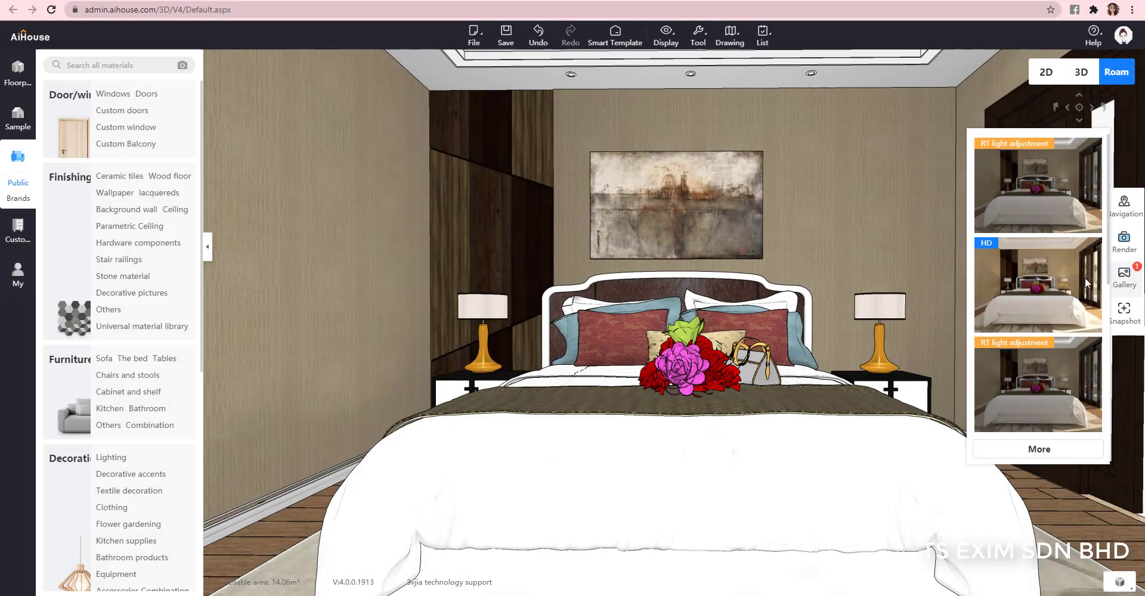
mouse_move(1034, 179)
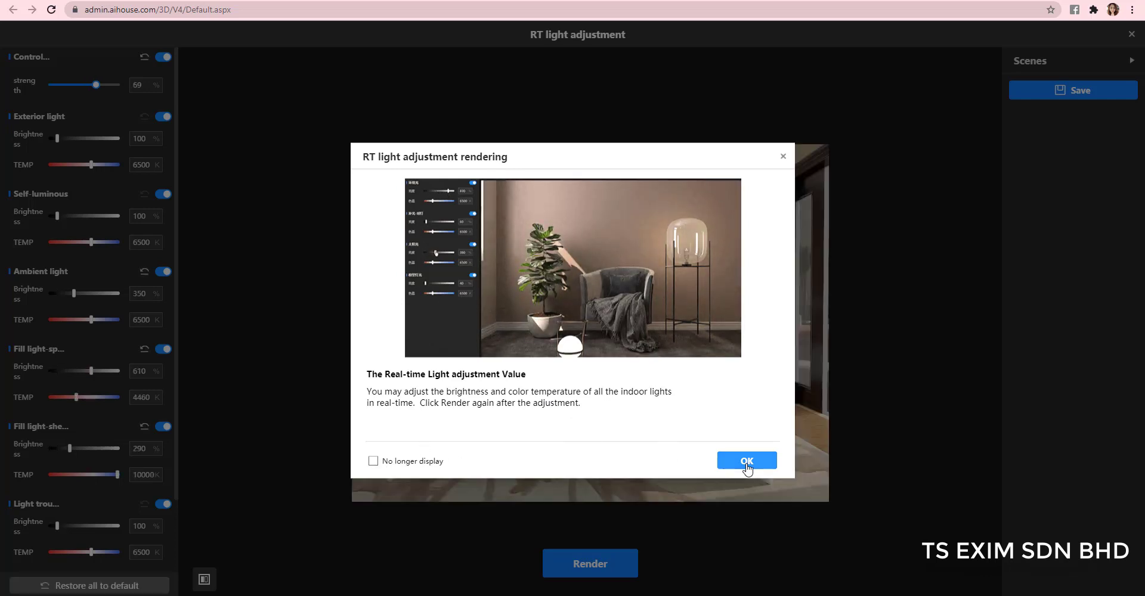
click(883, 457)
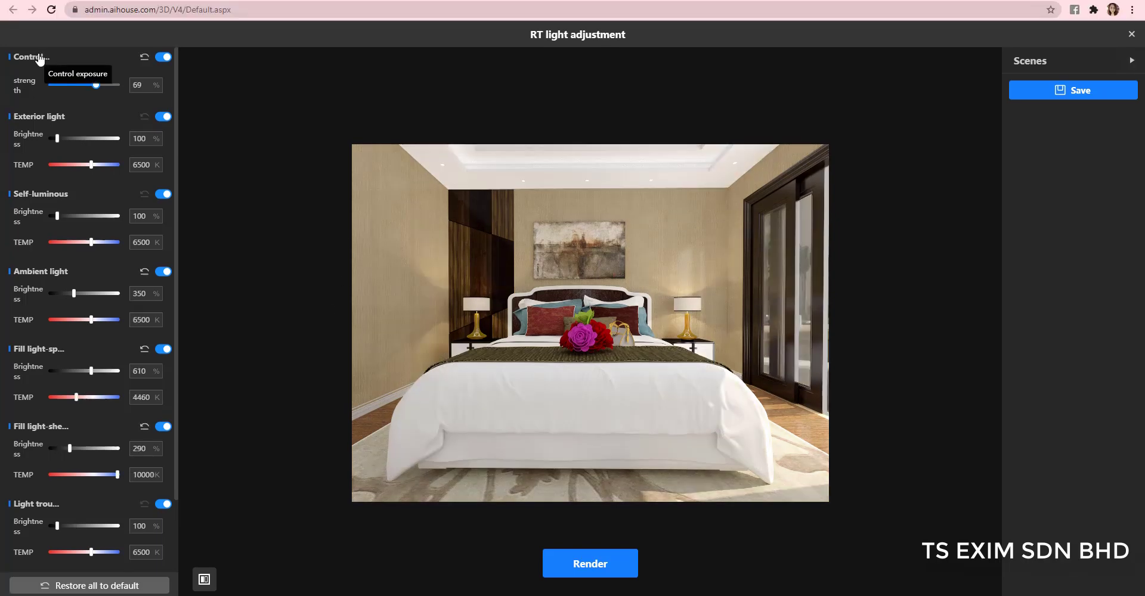
- Switch exposure control off and back on to compare its effect on the bedroom render
click(164, 57)
click(165, 58)
click(165, 58)
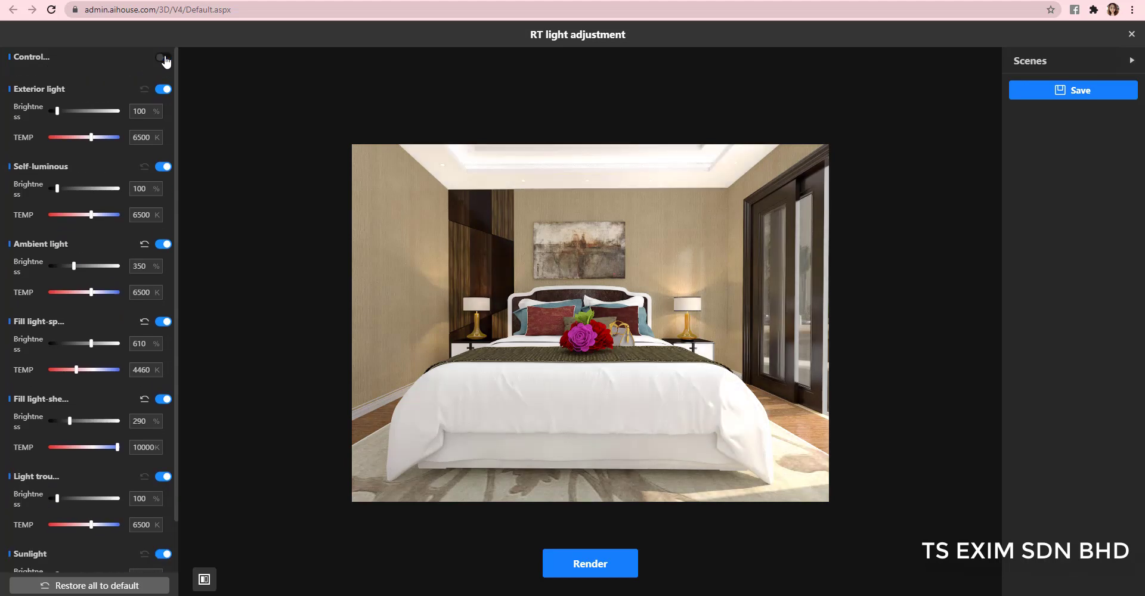
click(165, 58)
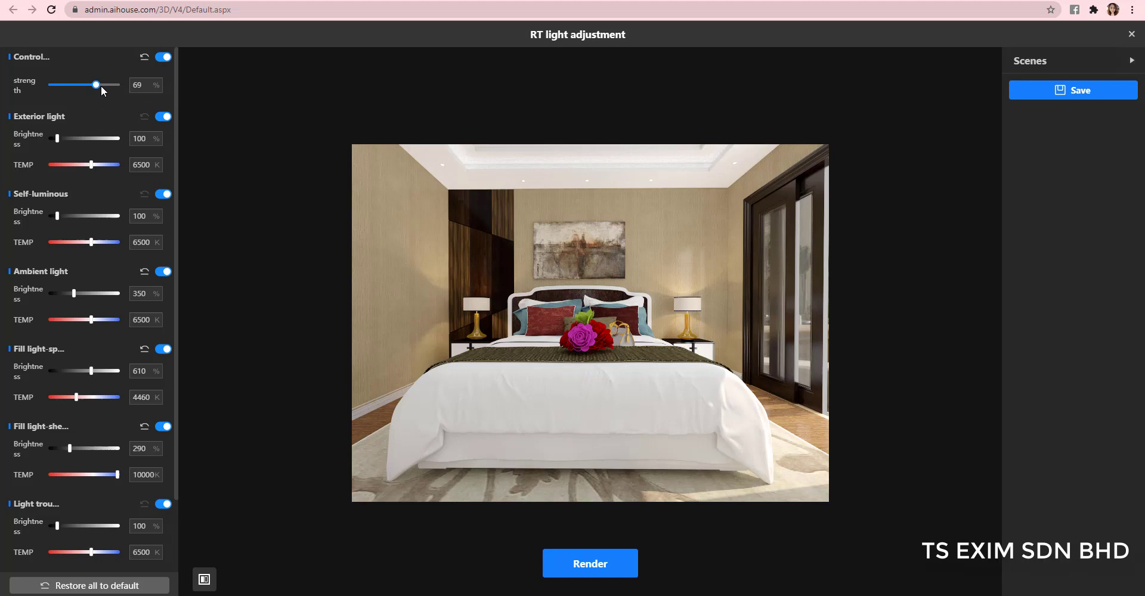
- Try an exposure strength of 29% and restore exposure control to its default
drag(102, 86, 72, 89)
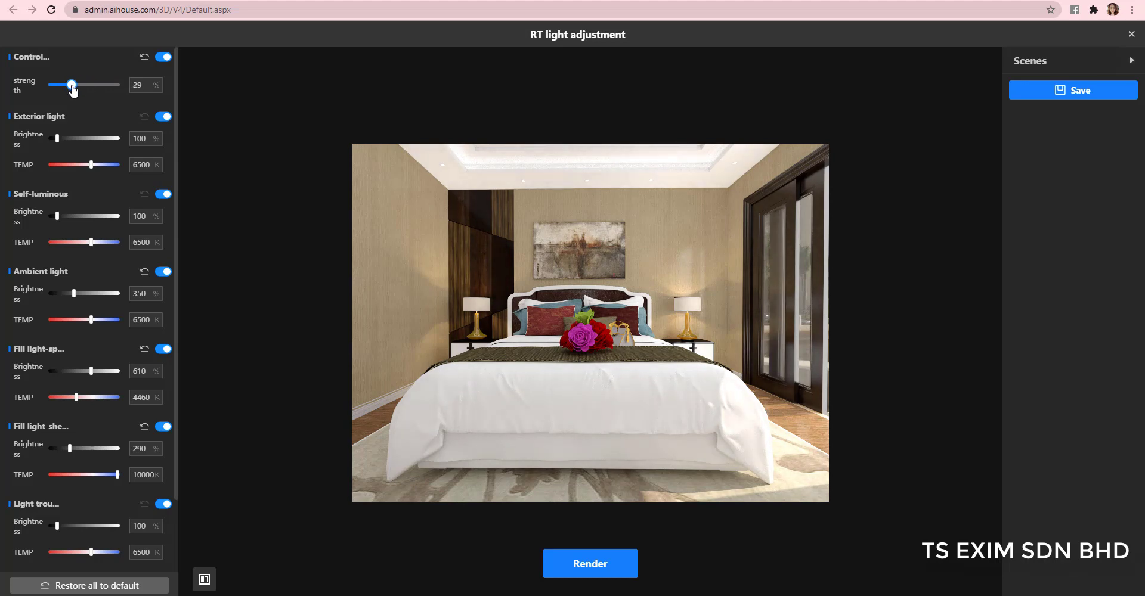
click(146, 59)
- Check the exterior light's effect by switching it off and on, and set its brightness to 500%
click(164, 117)
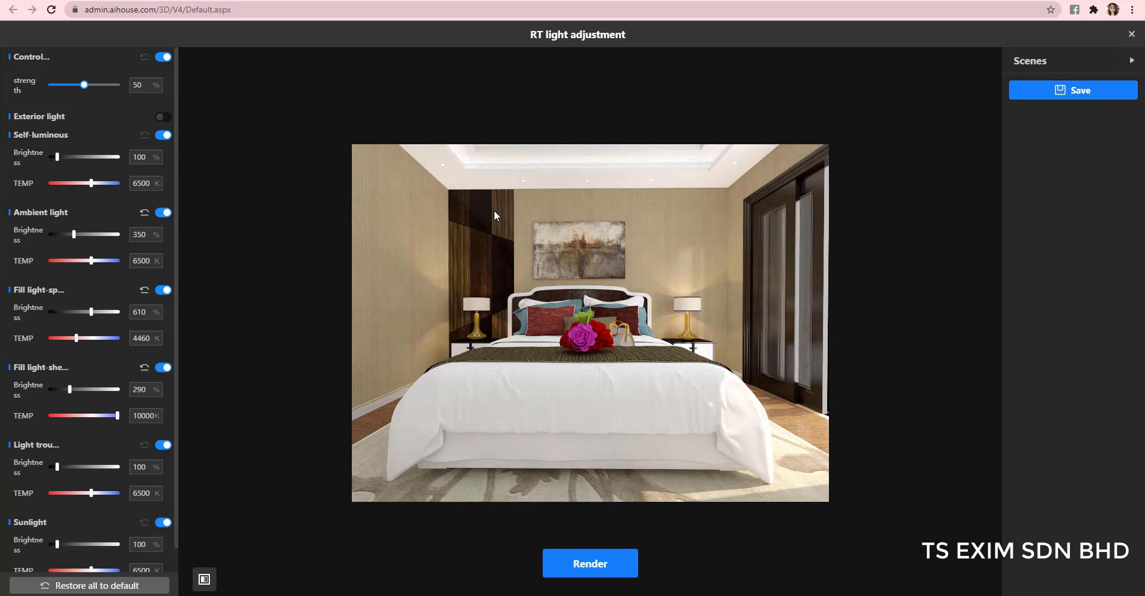
click(161, 116)
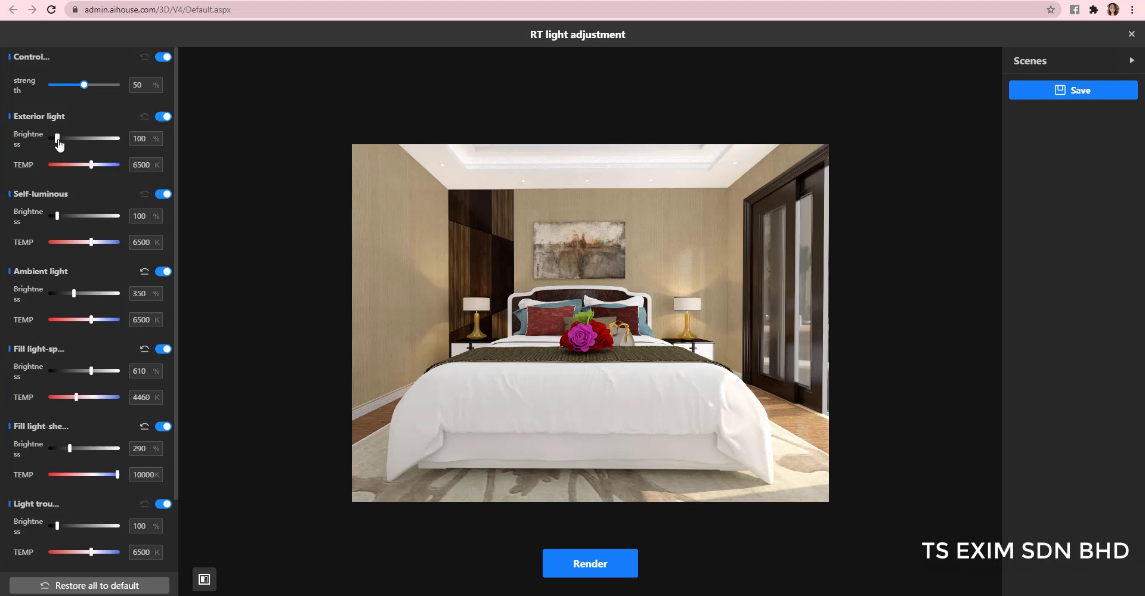
drag(57, 139, 65, 138)
click(87, 141)
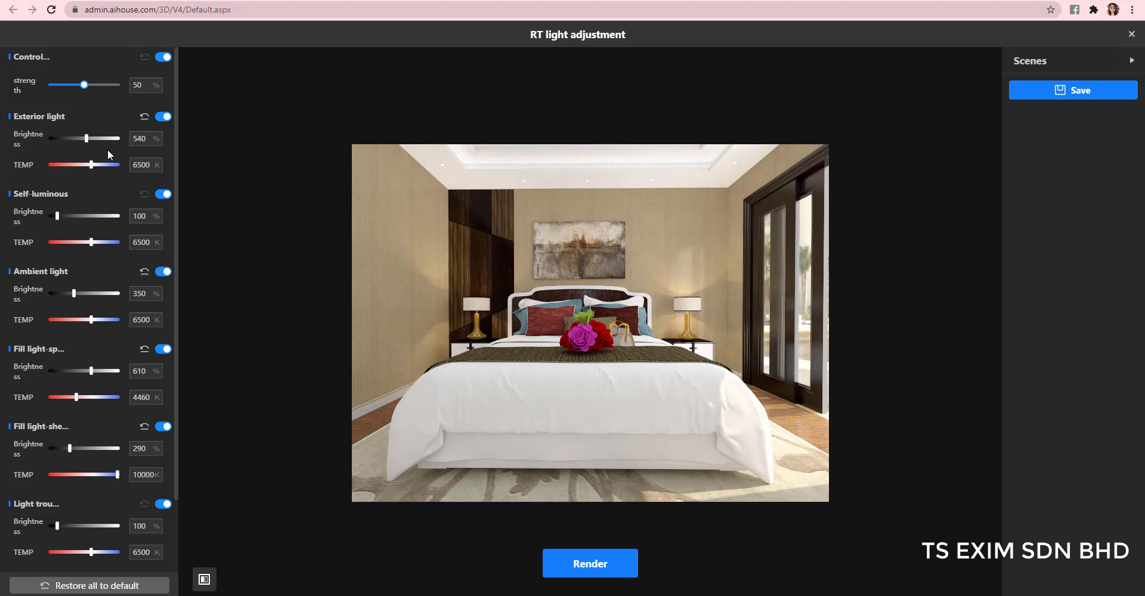
double_click(144, 140)
text(5)
key(Return)
- Test the self-luminous light's switch, brightness and a temperature of 8790 K, restoring its defaults after the trials
click(163, 196)
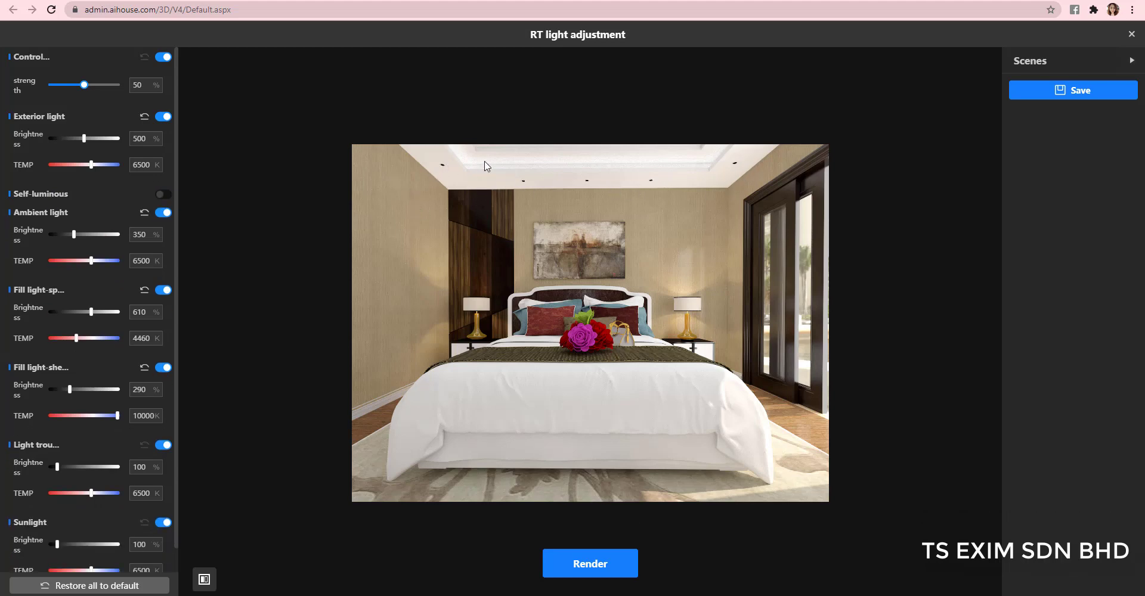
click(163, 194)
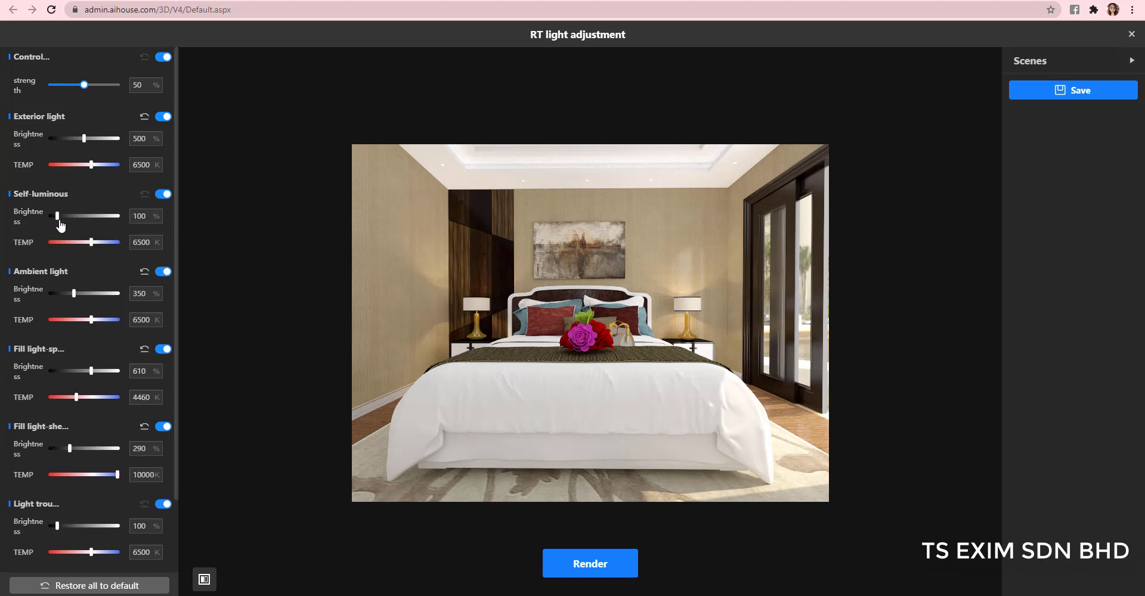
mouse_move(57, 216)
mouse_down()
mouse_move(125, 227)
mouse_move(70, 231)
mouse_up()
click(143, 195)
mouse_move(91, 246)
mouse_down()
mouse_move(44, 248)
mouse_move(106, 248)
mouse_up()
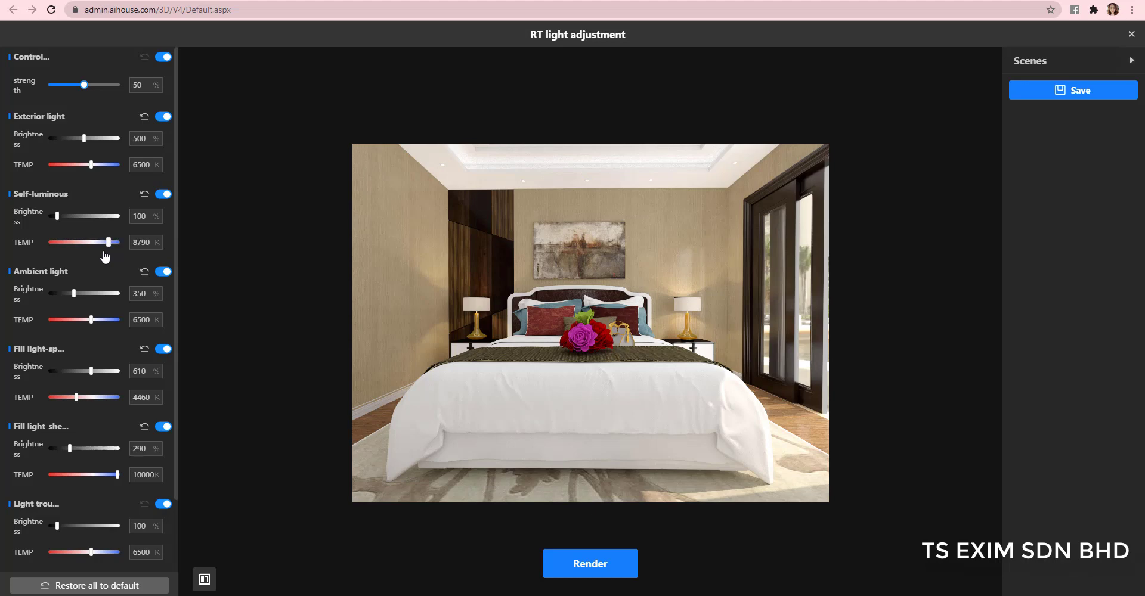
click(144, 194)
- Switch the ambient light off and back on to compare its effect on the room
scroll(119, 259, down, 3)
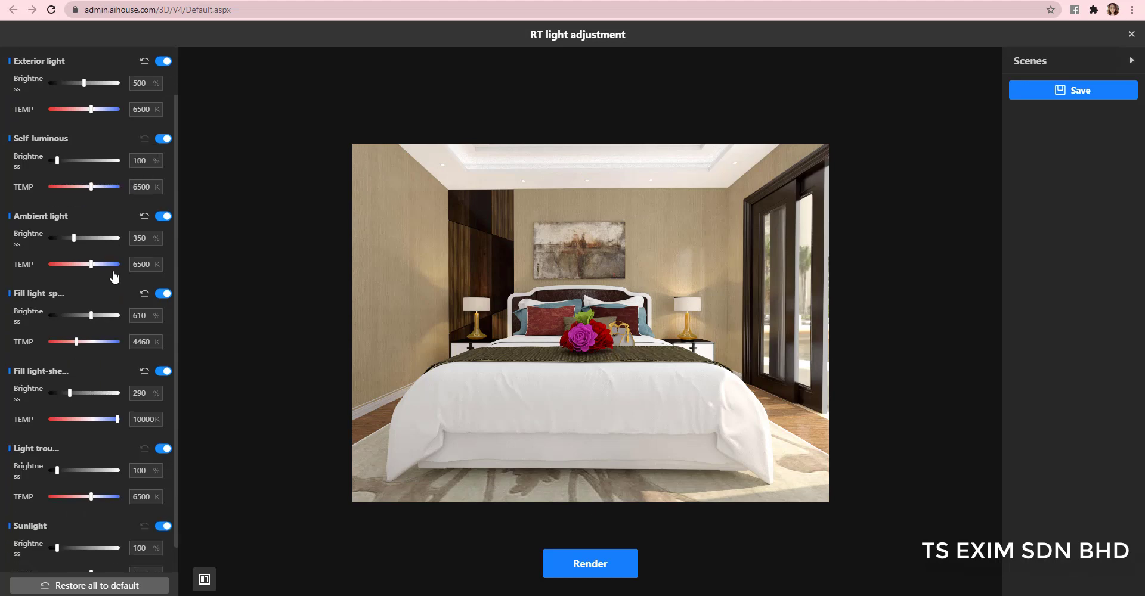
click(166, 189)
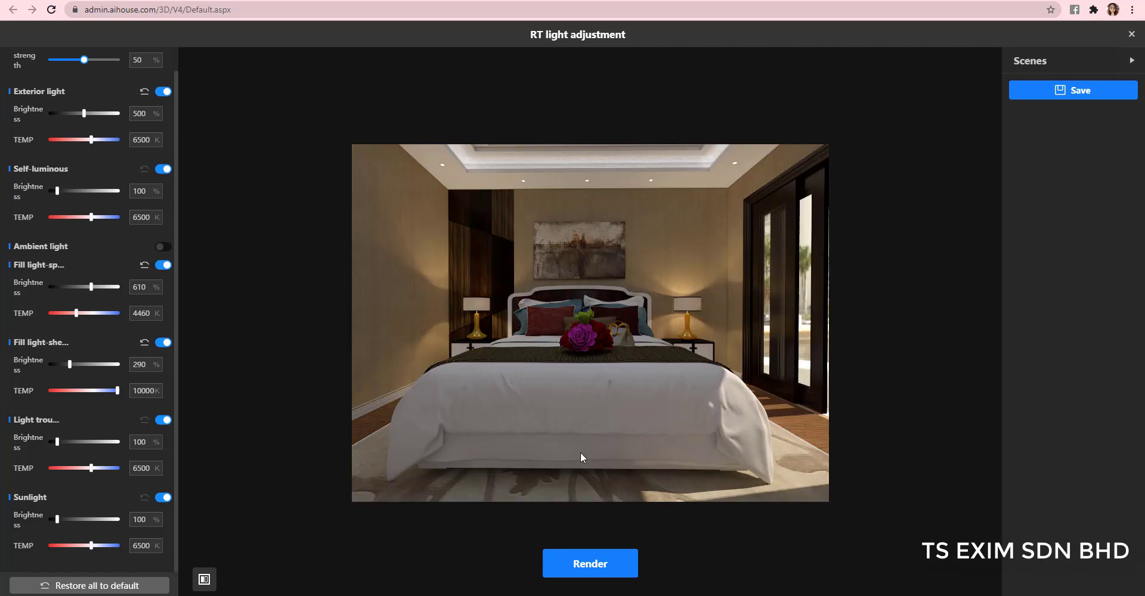
click(162, 246)
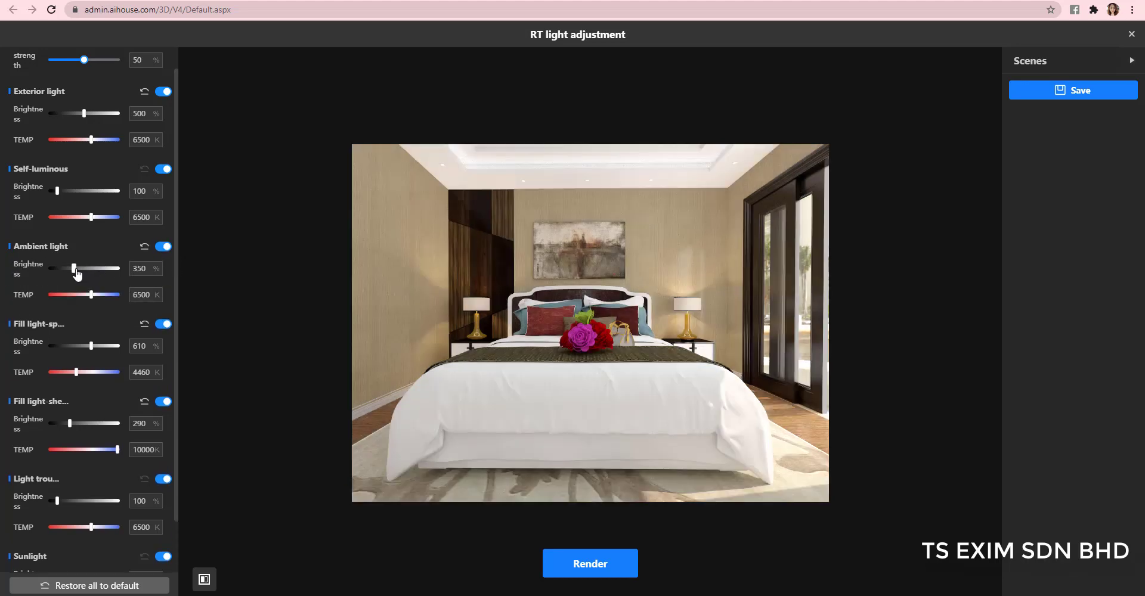
- Set the ambient light's brightness to 250% and its color temperature to 5900 K
drag(74, 269, 69, 269)
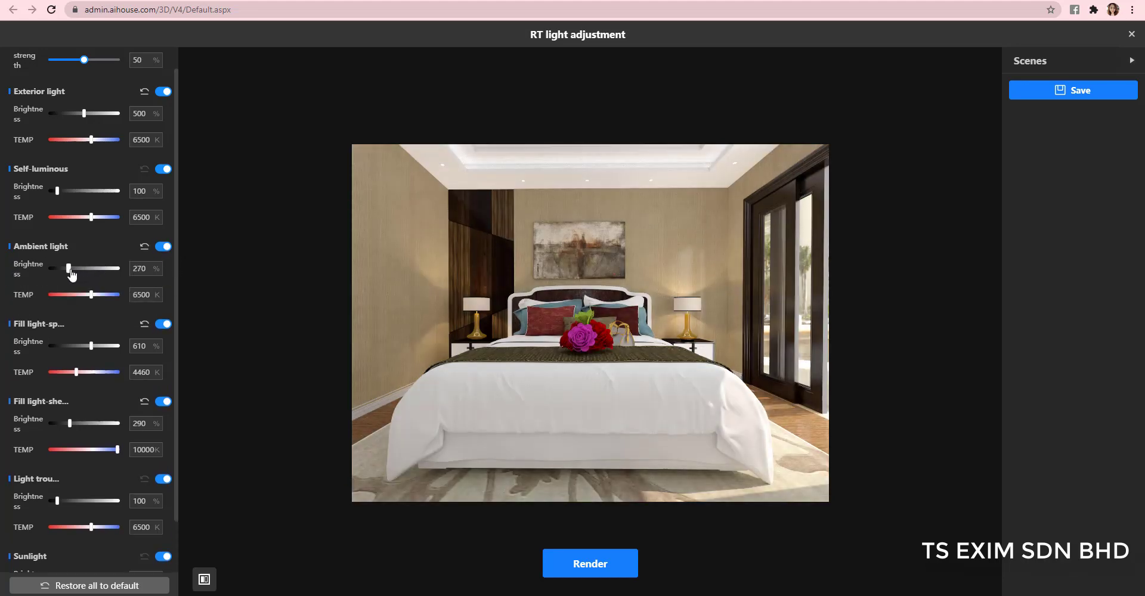
double_click(147, 269)
text(2)
key(Return)
drag(91, 295, 89, 294)
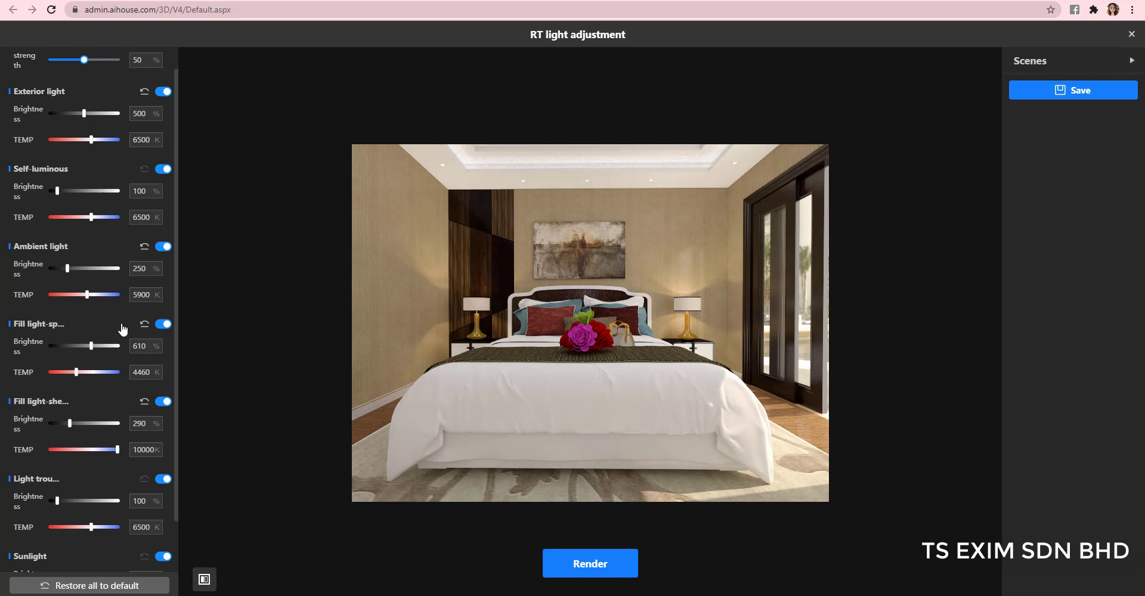
- Switch the spot fill light off and back on to compare its effect around the bedside lamps
scroll(116, 362, down, 1)
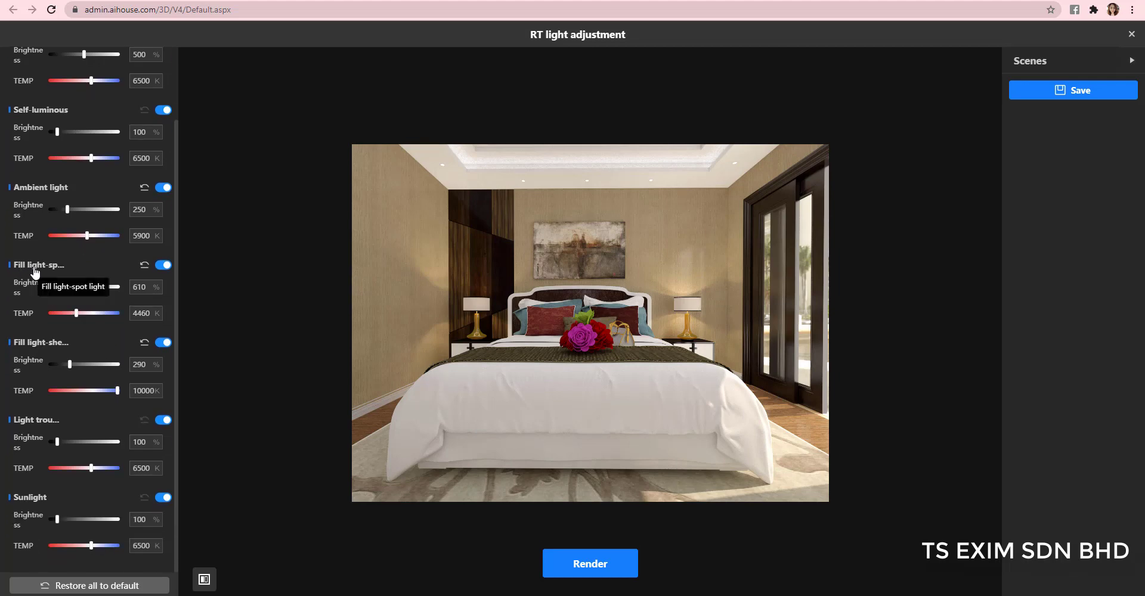
click(164, 264)
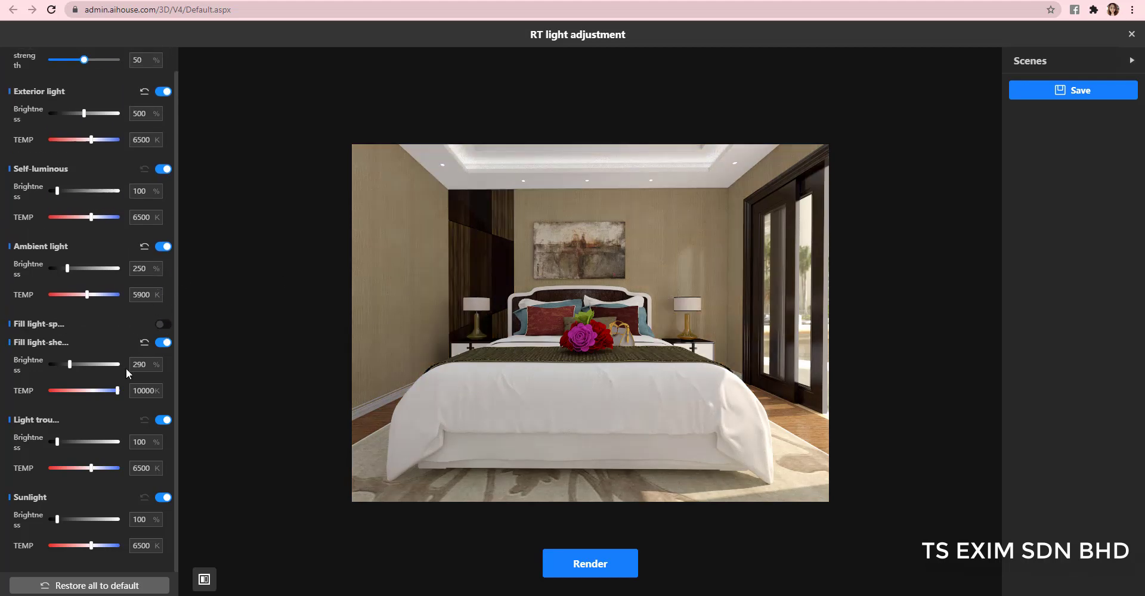
click(163, 324)
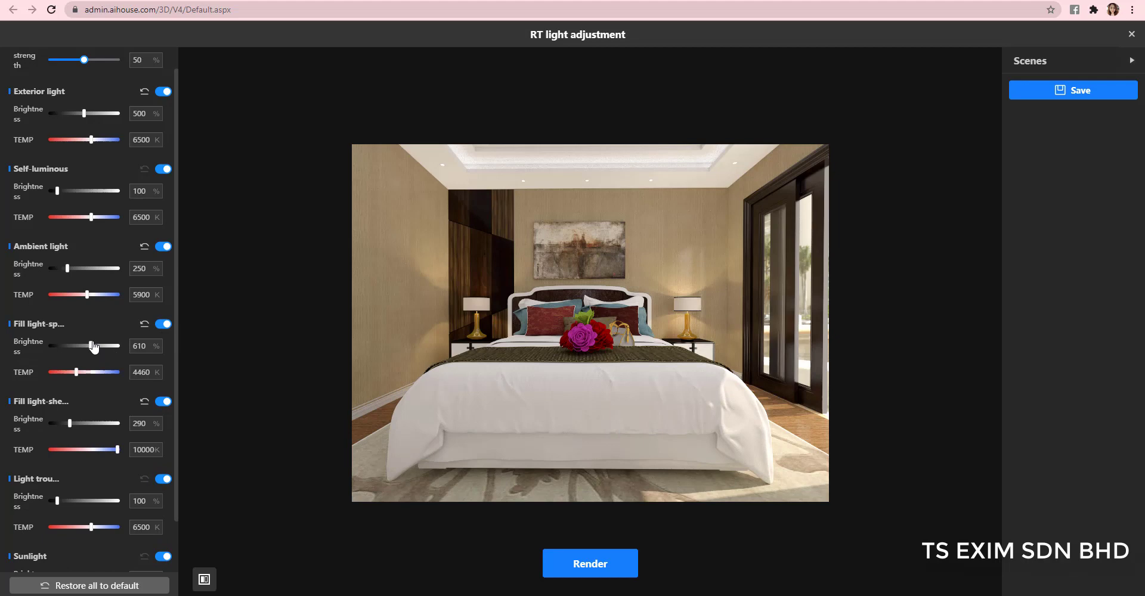
- Raise the spot fill light's brightness to 870% and try different color temperatures, including 4700 K
mouse_move(92, 346)
mouse_down()
mouse_move(137, 349)
mouse_move(113, 354)
mouse_up()
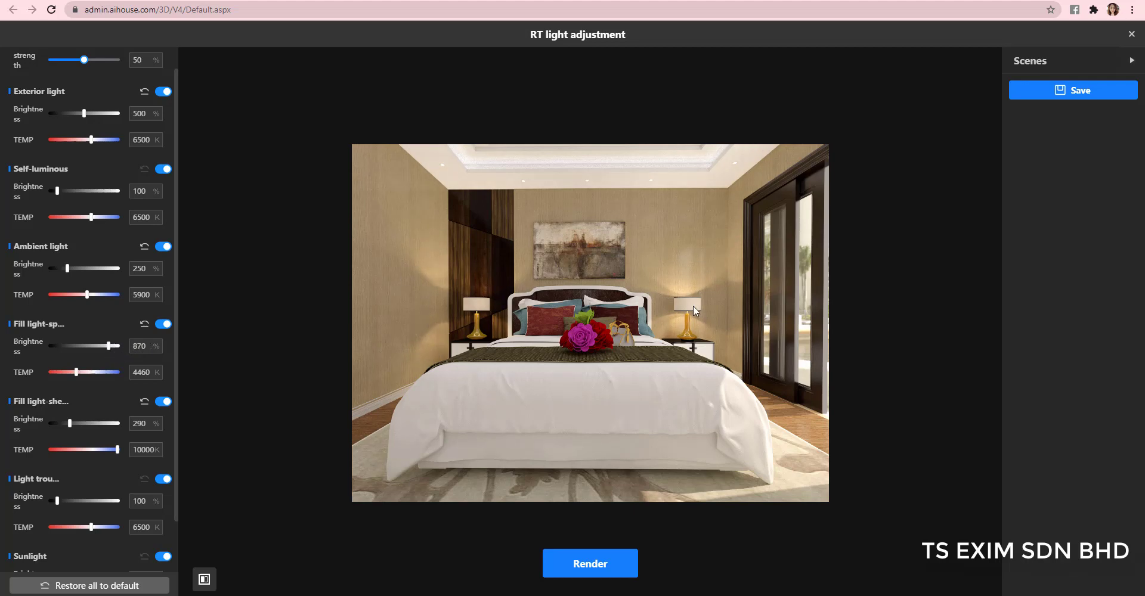
scroll(106, 375, down, 1)
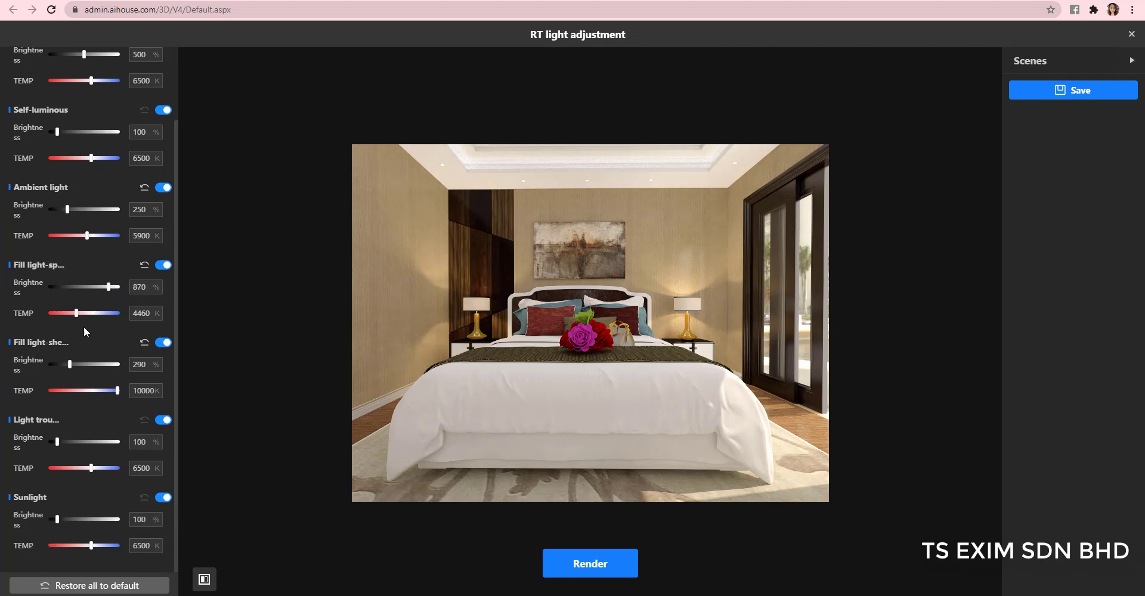
mouse_move(76, 313)
mouse_down()
mouse_move(67, 314)
mouse_move(78, 314)
mouse_up()
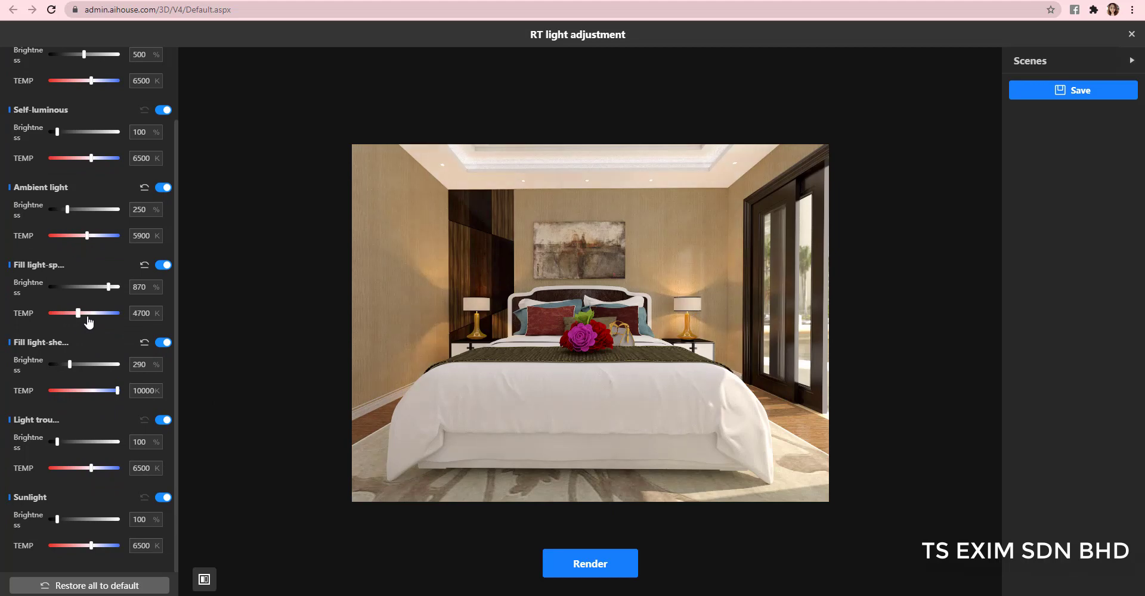
click(69, 322)
- Restore the spot fill light to its default settings and set its brightness to 870%
click(144, 265)
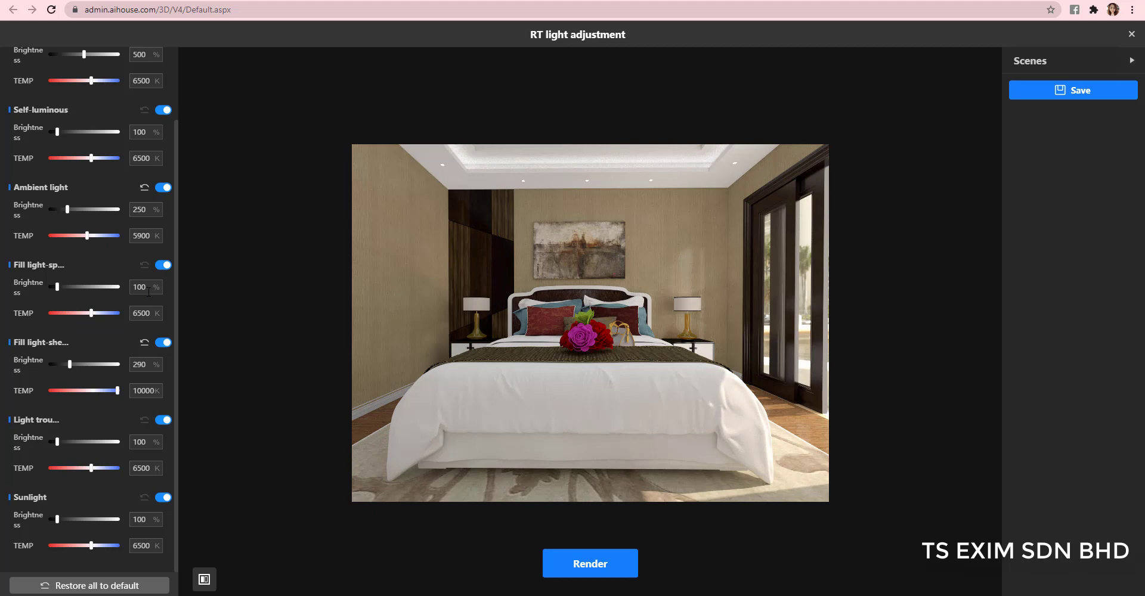
double_click(149, 292)
text(870)
key(Return)
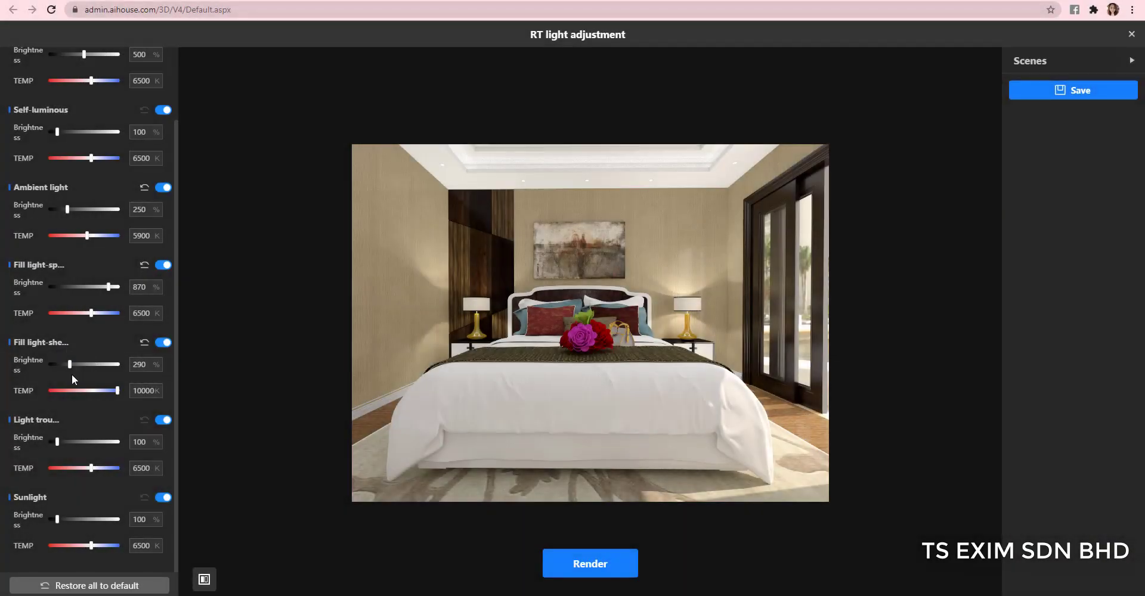
- Restore the Fill light-she... light below the spot fill light to its default settings
mouse_move(70, 364)
mouse_down()
mouse_move(155, 364)
mouse_move(66, 365)
mouse_up()
click(144, 343)
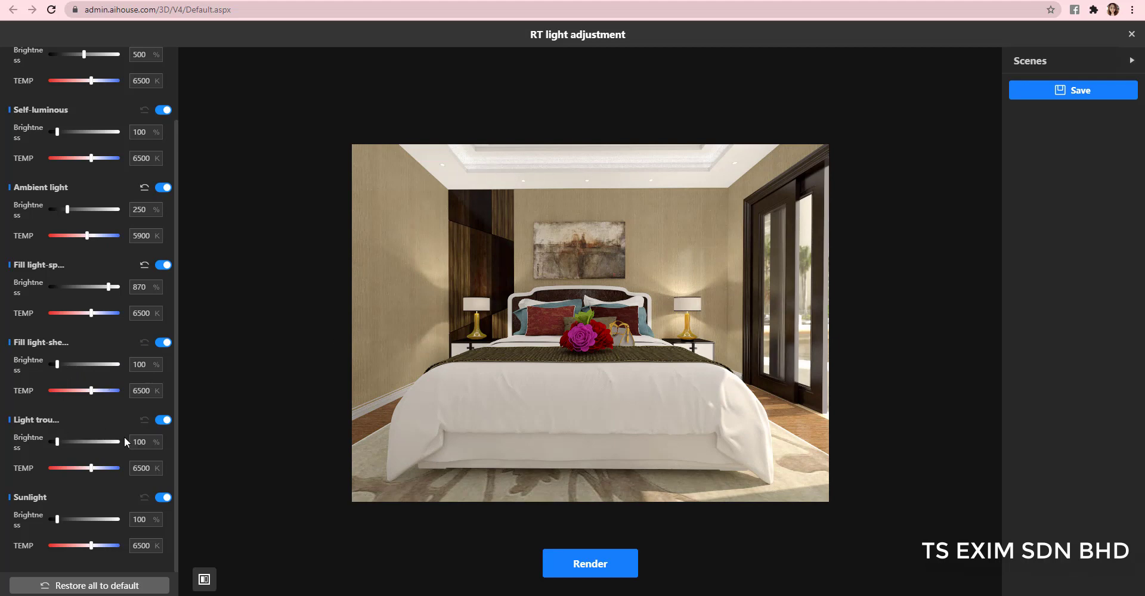
- Switch the light trough off and back on to compare its effect on the ceiling
click(161, 420)
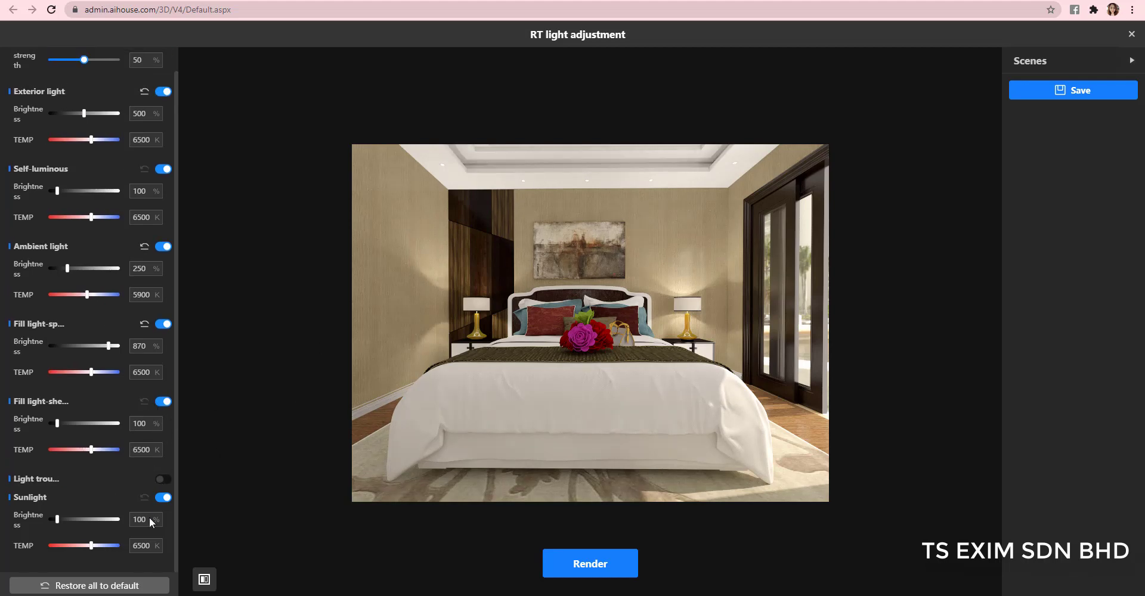
click(161, 479)
scroll(86, 471, down, 2)
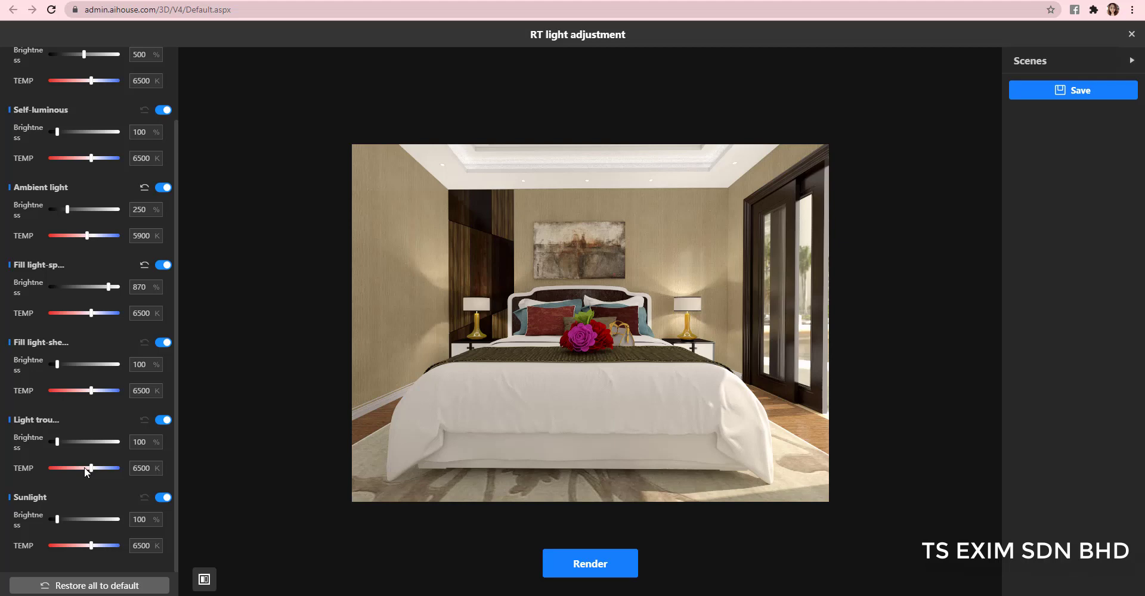
drag(58, 441, 76, 452)
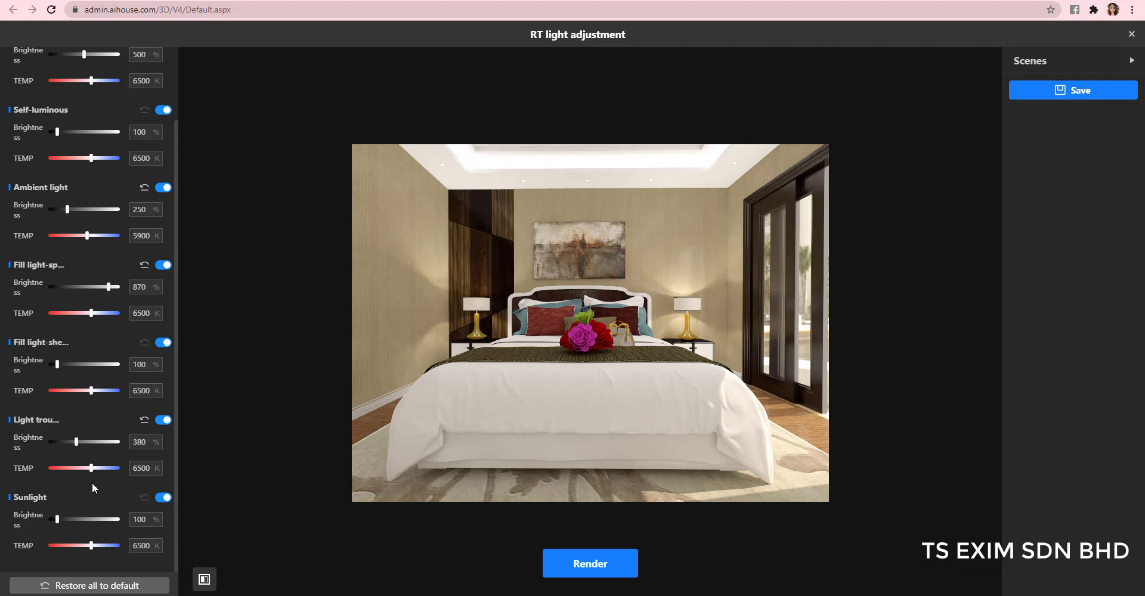
drag(91, 468, 83, 489)
click(144, 420)
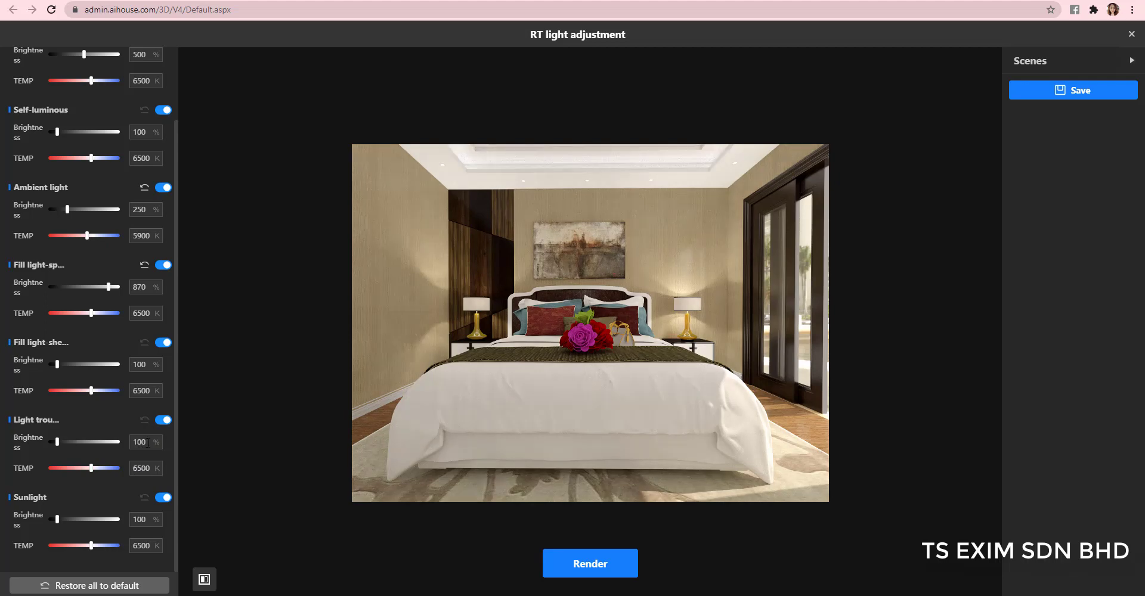
- Set the light trough's brightness to 380% and the spot fill light's color temperature to 5900 K
double_click(146, 442)
text(380)
key(Return)
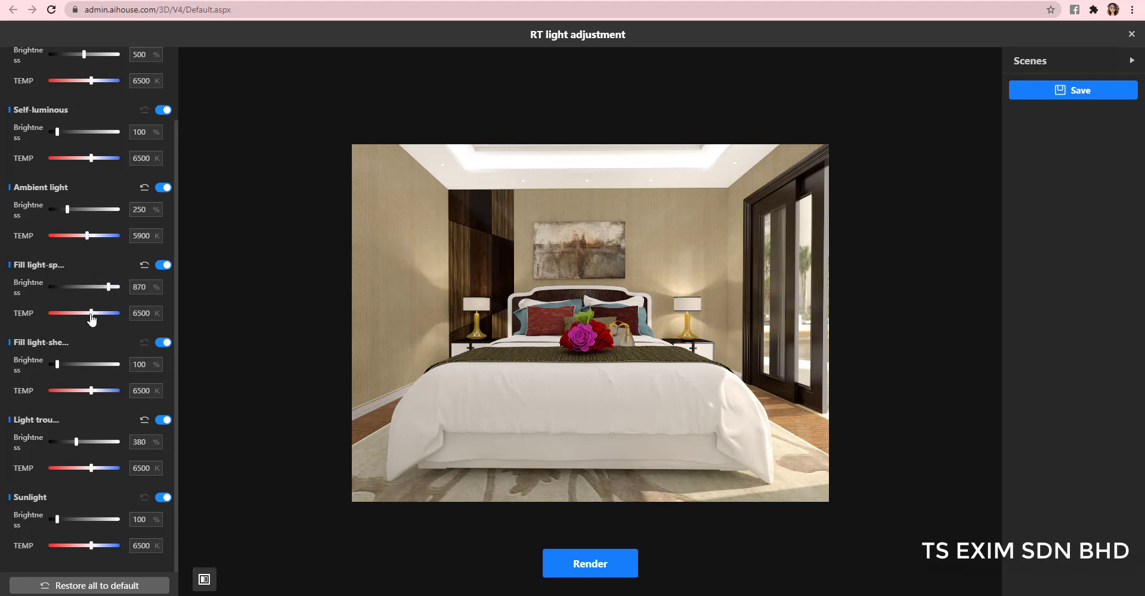
drag(91, 314, 89, 314)
- Switch the sunlight off and back on to compare its effect, and set its brightness to 160%
click(162, 497)
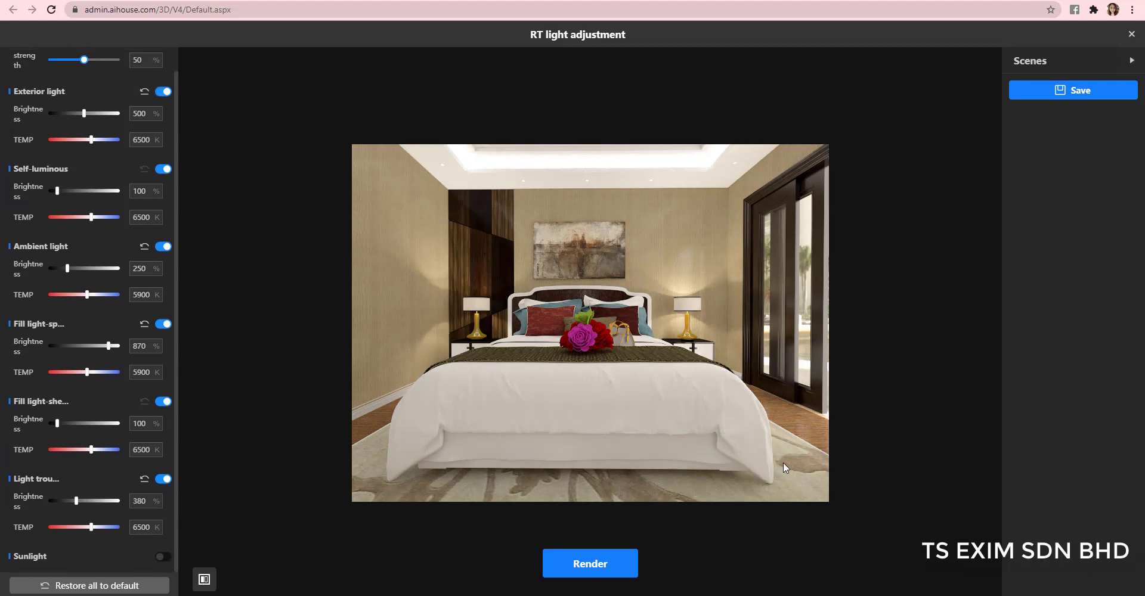
click(163, 558)
scroll(115, 566, down, 1)
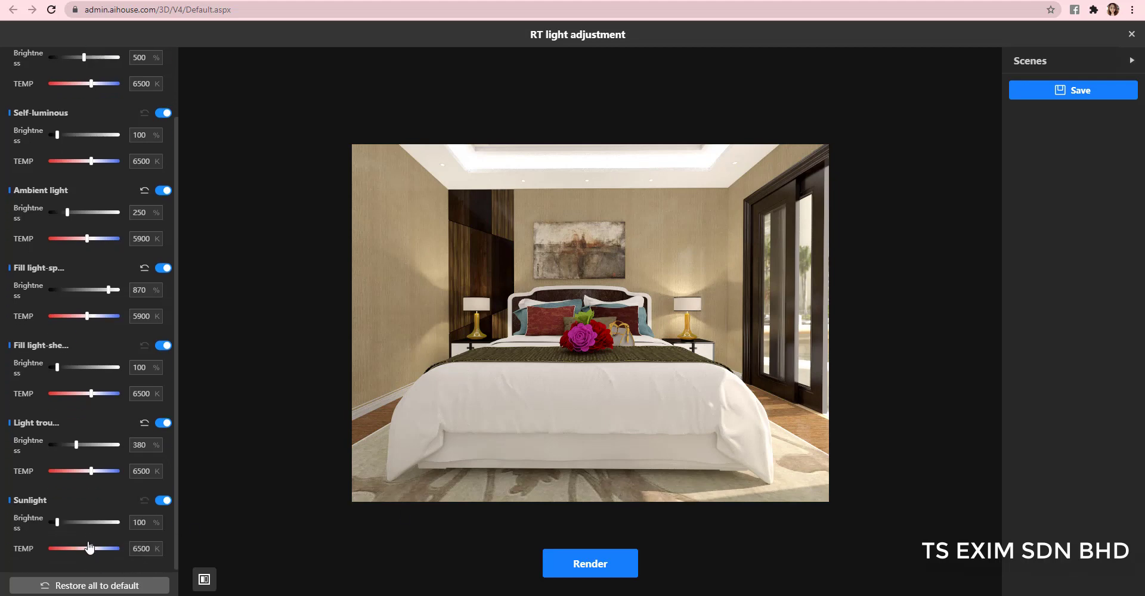
drag(53, 524, 63, 523)
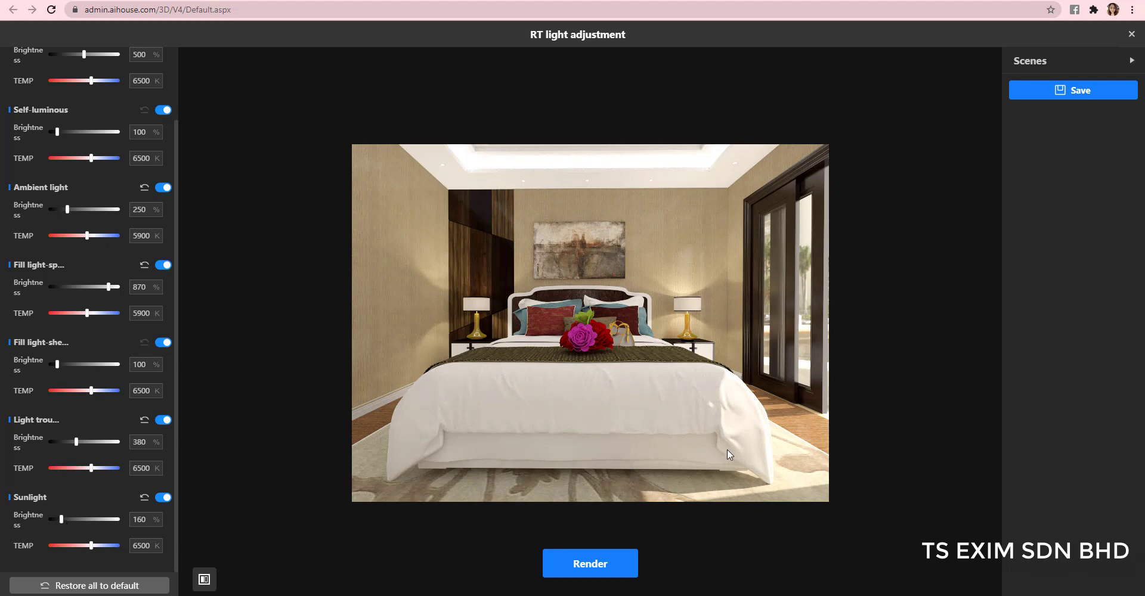
- Compare the adjusted bedroom image with the original image
scroll(73, 292, up, 2)
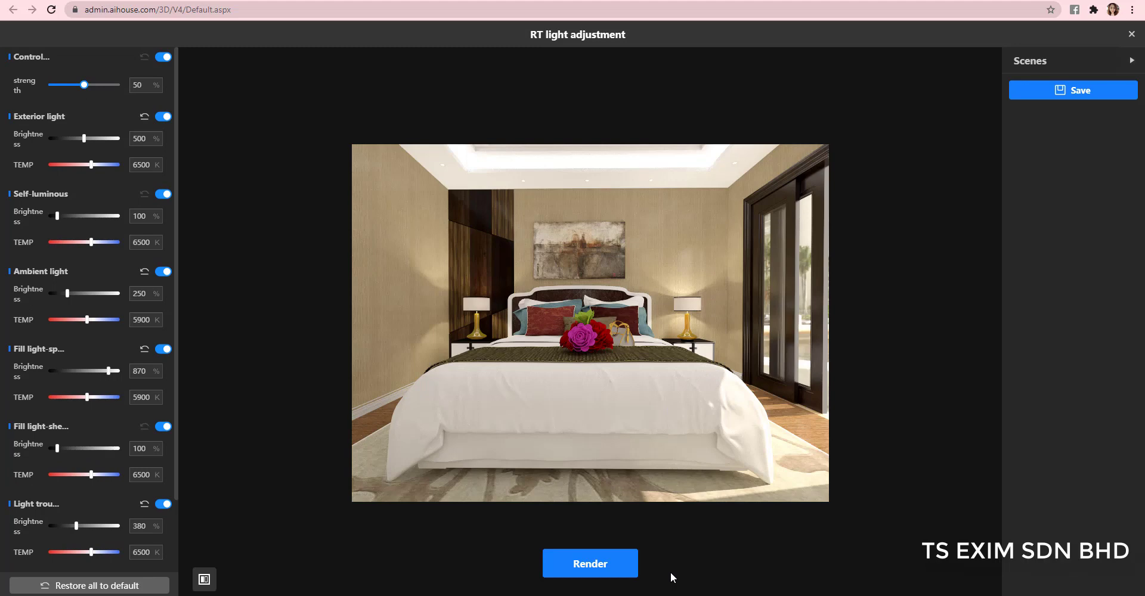
click(203, 580)
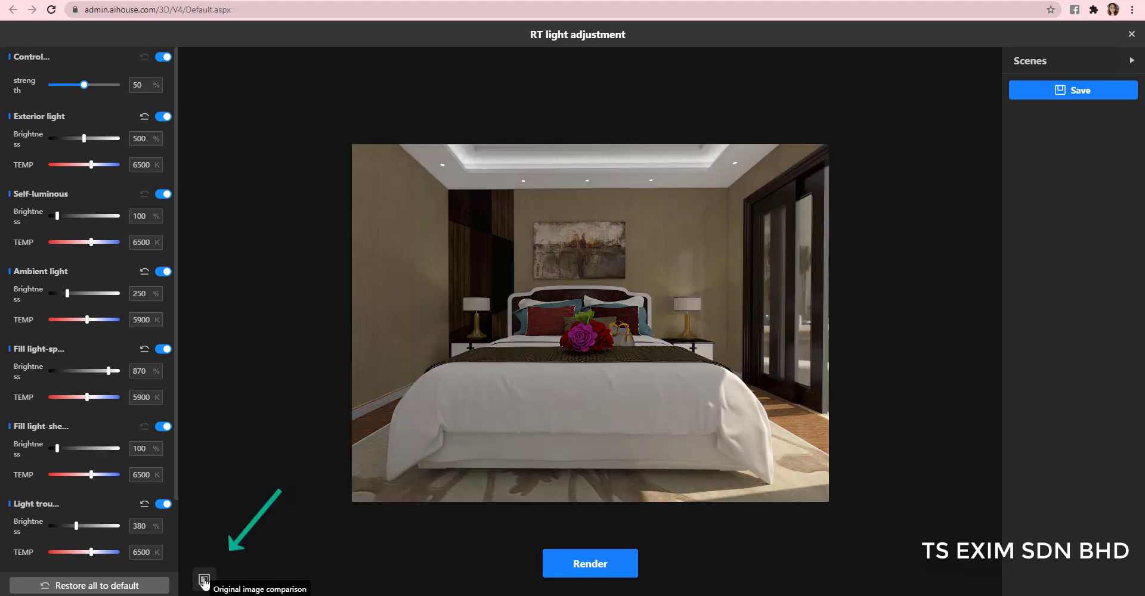
click(204, 580)
click(204, 580)
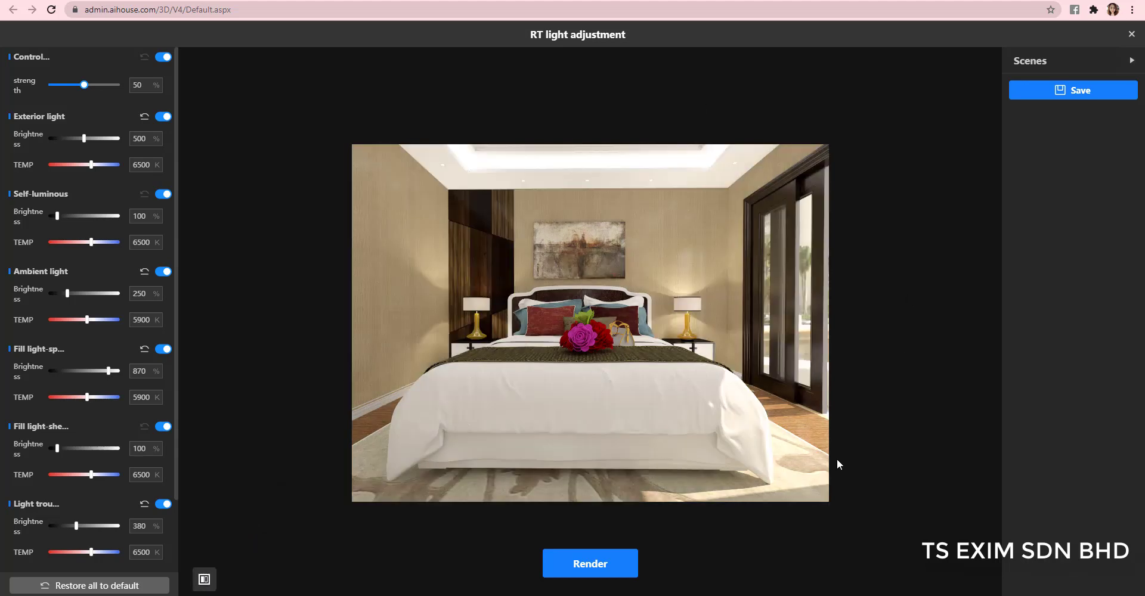
- Save the current lighting as a scene and render the adjusted image at 4k (4000*3000), leaving the light adjustment
click(1069, 91)
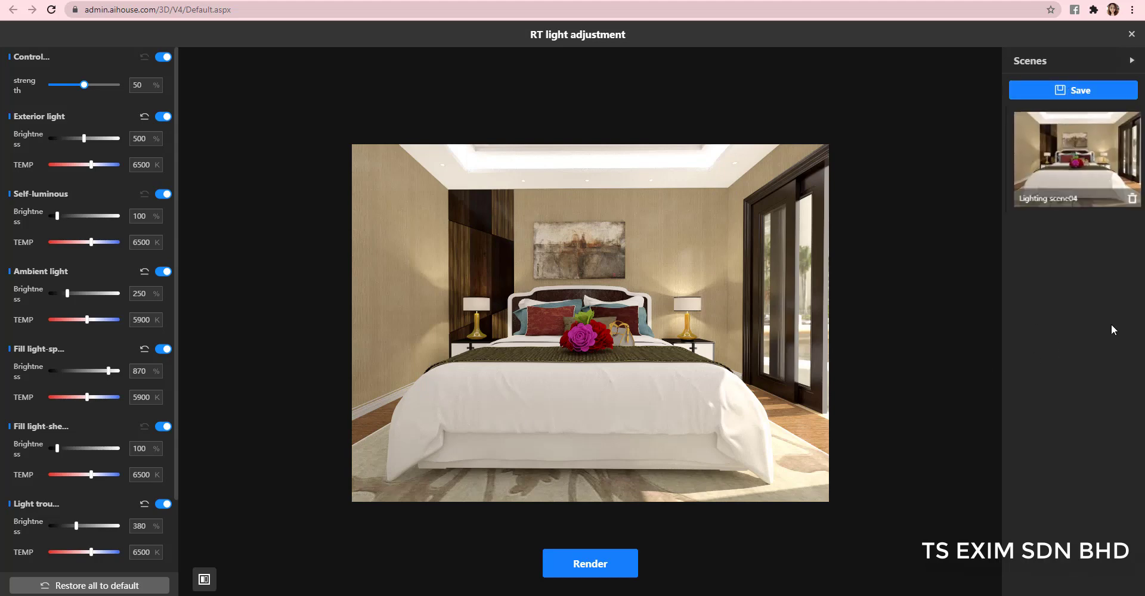
click(596, 564)
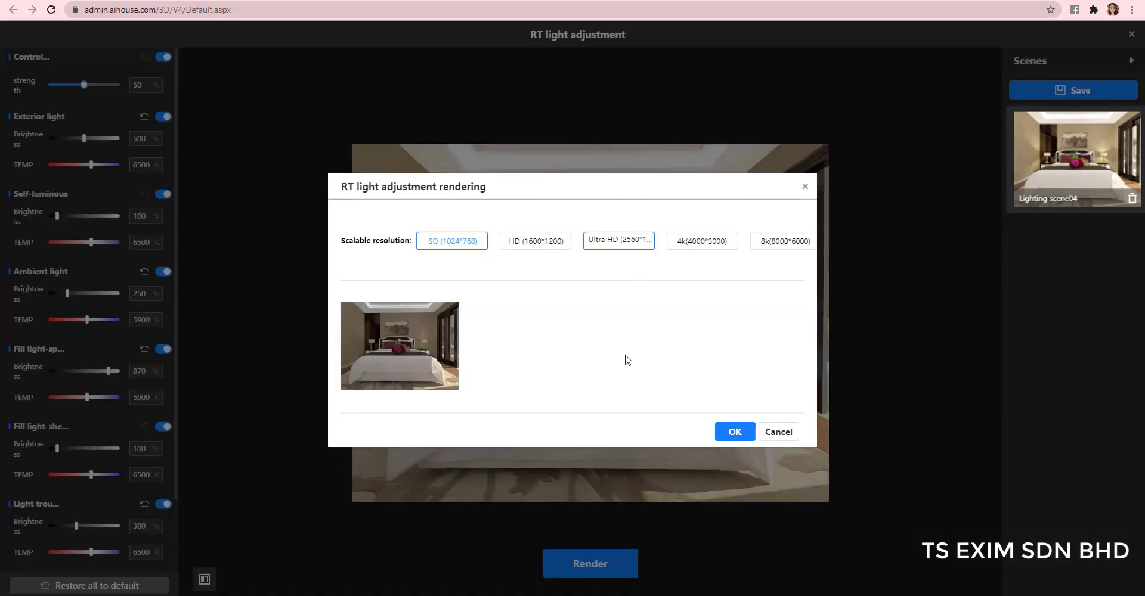
click(672, 245)
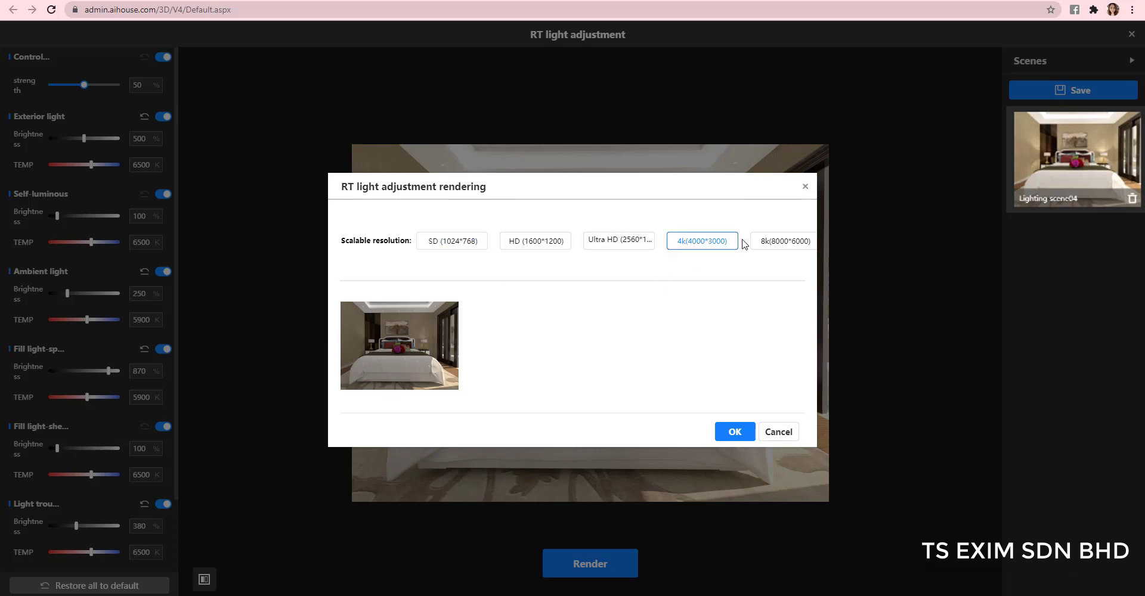
click(769, 241)
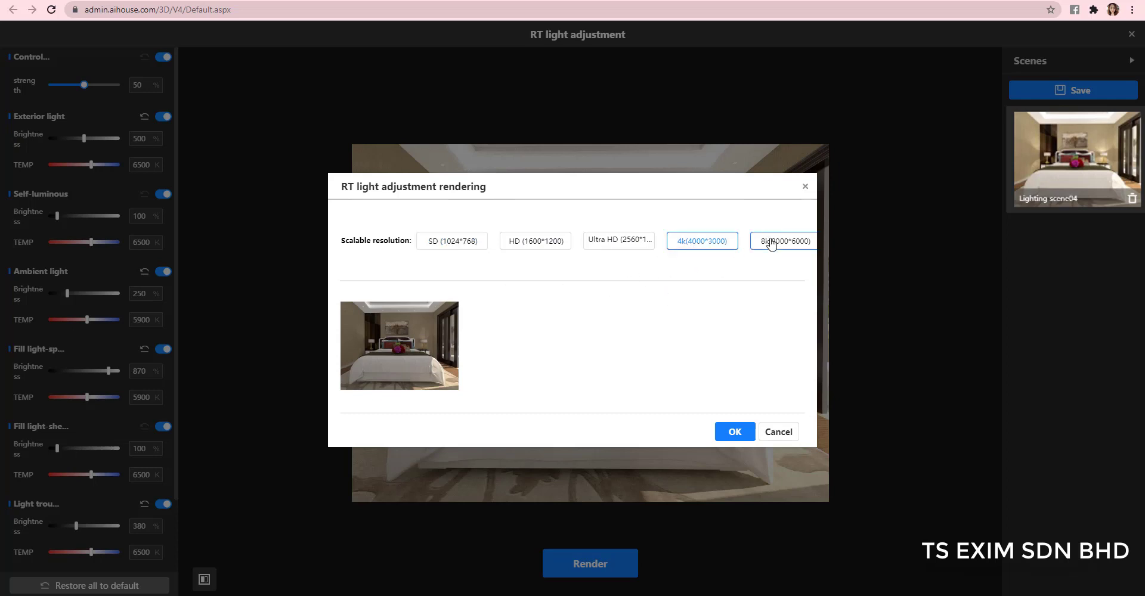
click(696, 246)
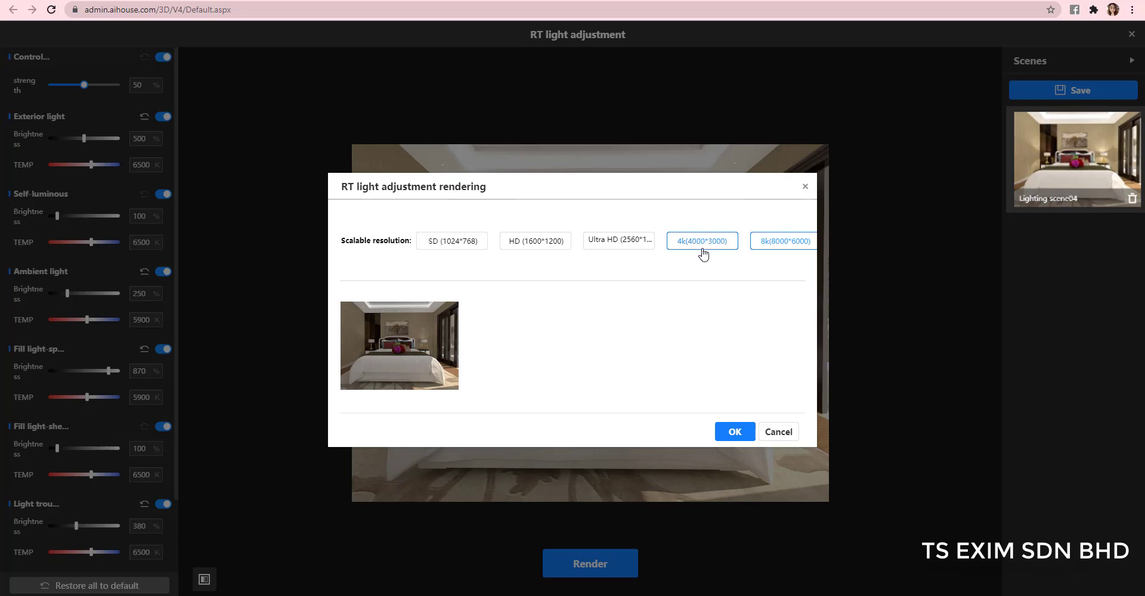
click(741, 435)
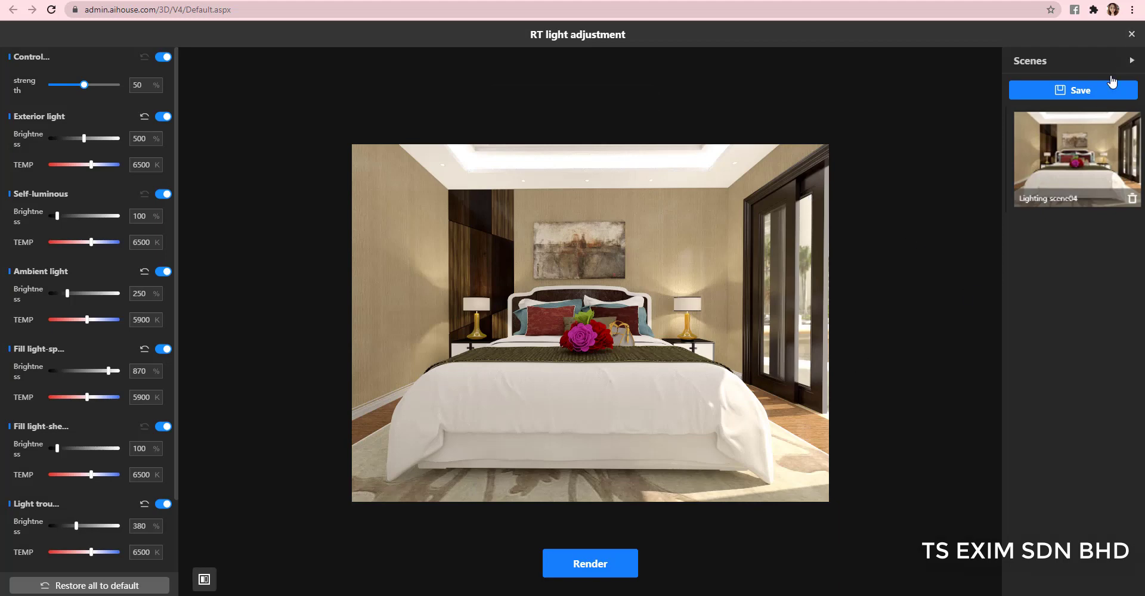
click(1131, 35)
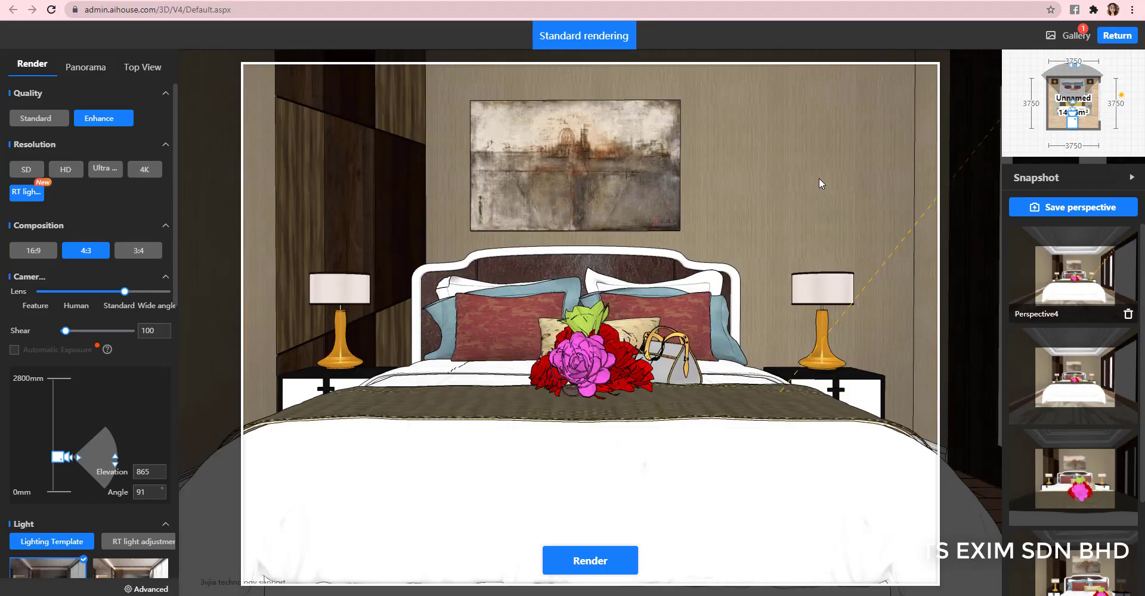
- Show the saved RT light adjustment scenes in the light settings and apply Lighting scene03
scroll(121, 394, down, 5)
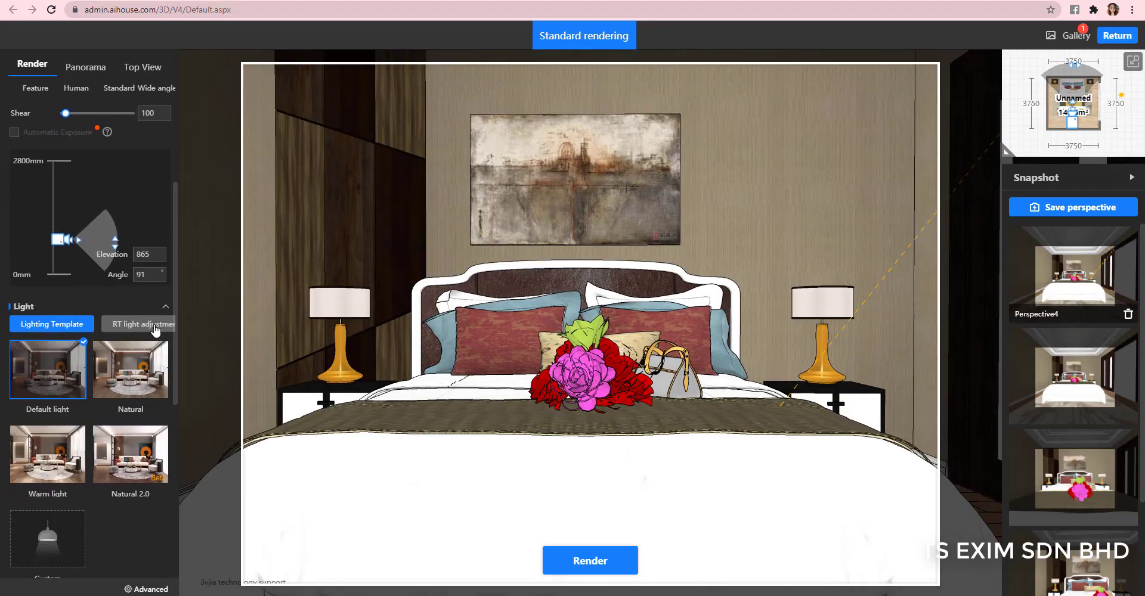
click(161, 321)
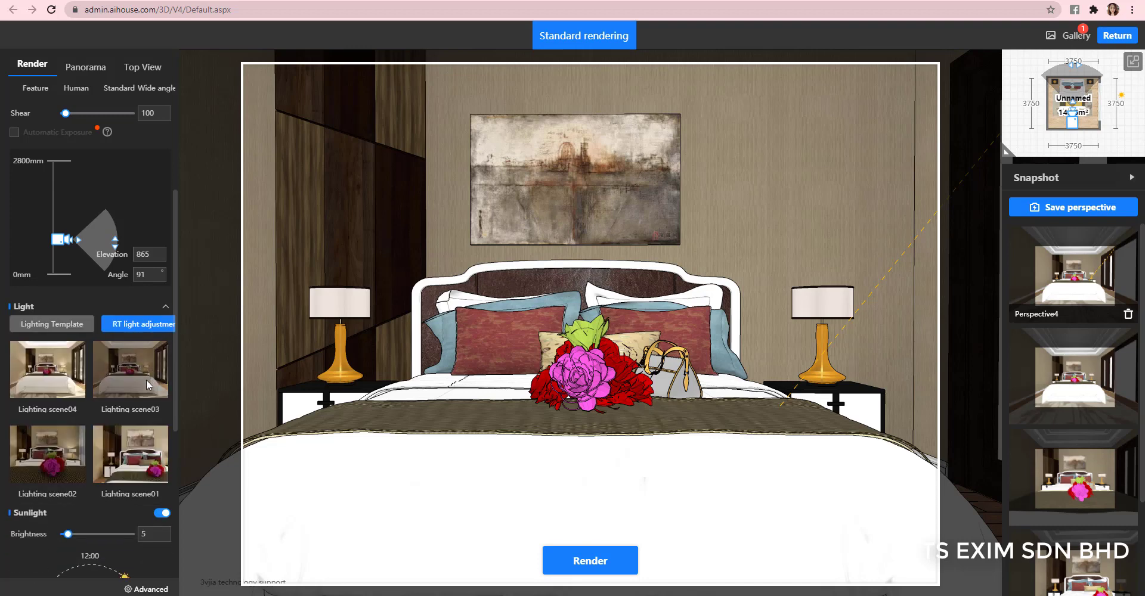
scroll(149, 431, down, 3)
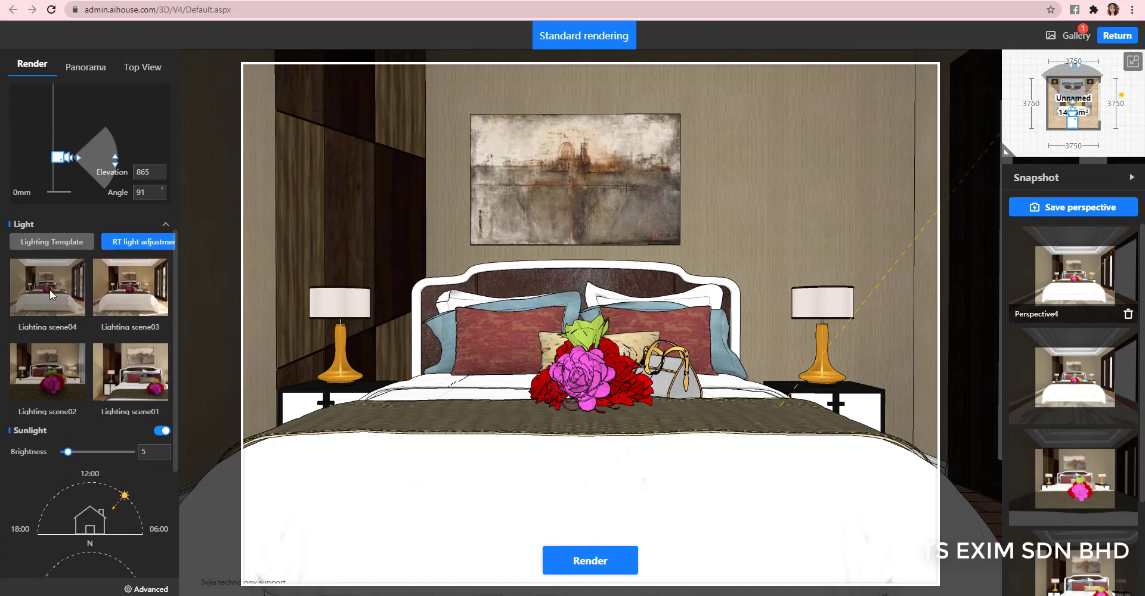
scroll(48, 288, down, 3)
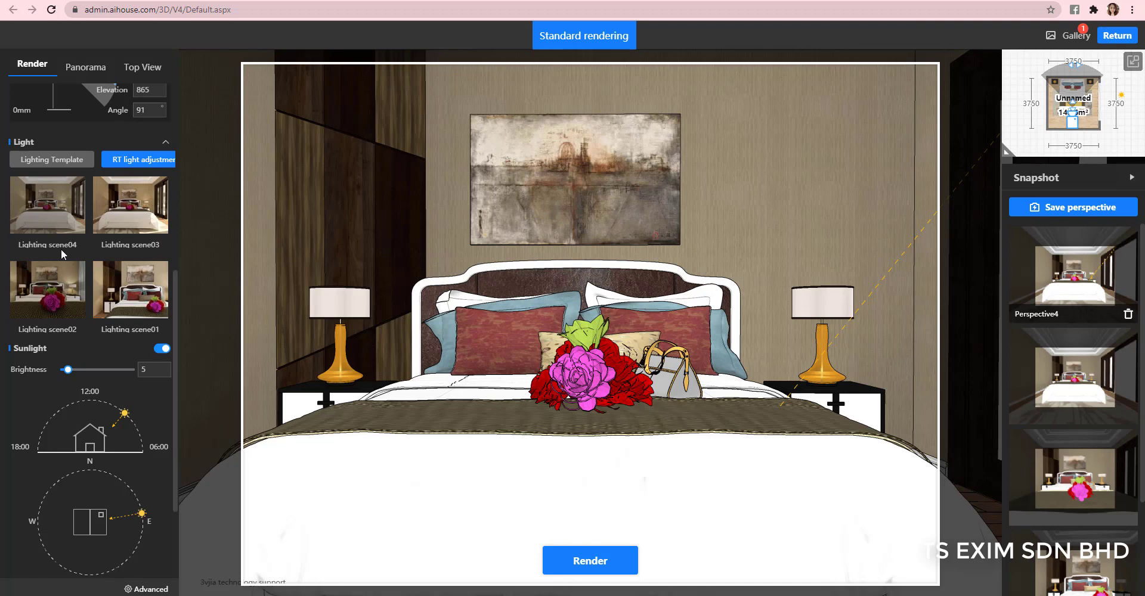
click(58, 245)
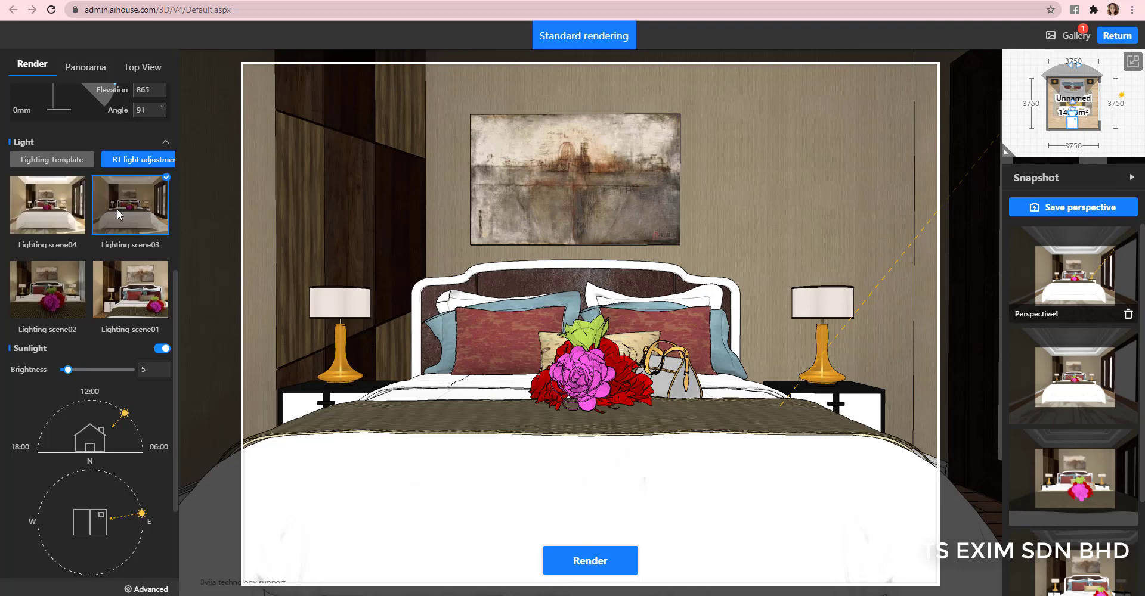
click(130, 290)
click(48, 205)
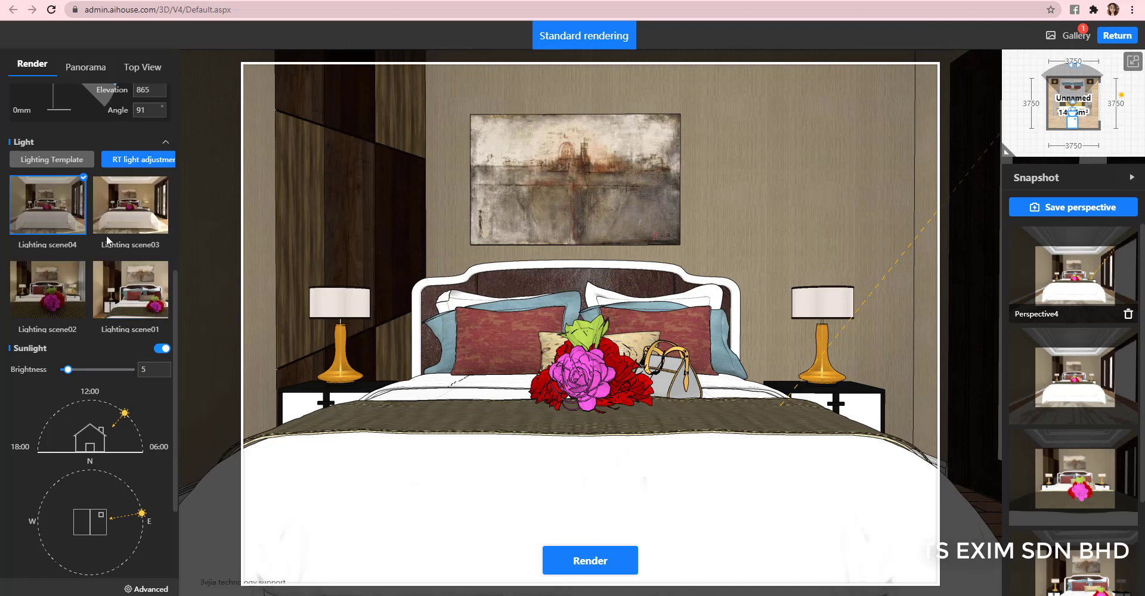
click(145, 208)
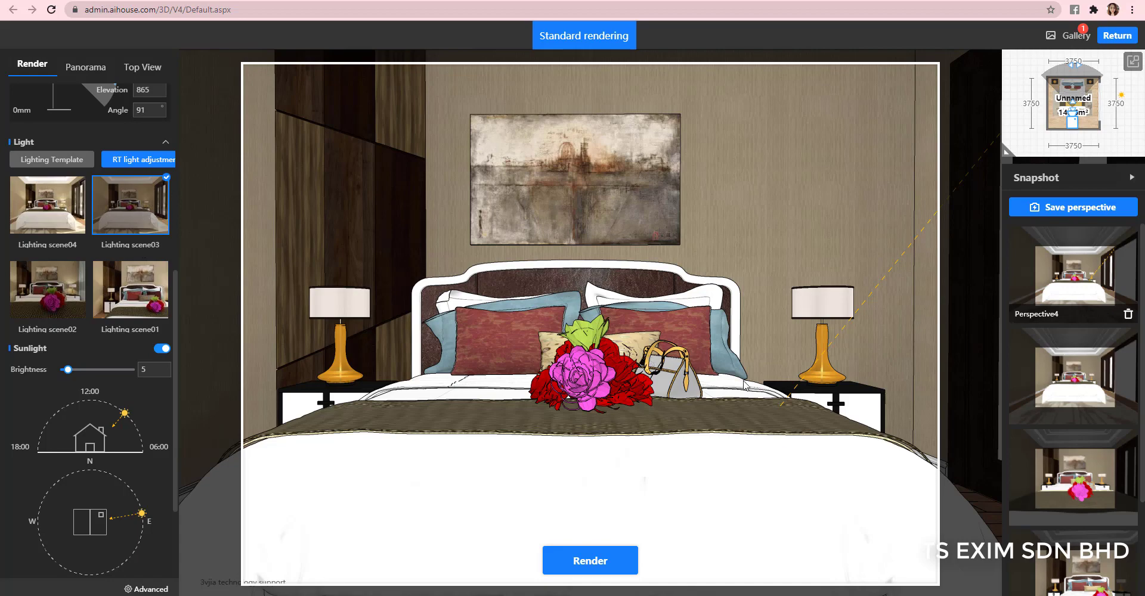
- Load the saved Perspective4 view and submit its render at HD resolution
scroll(697, 298, down, 3)
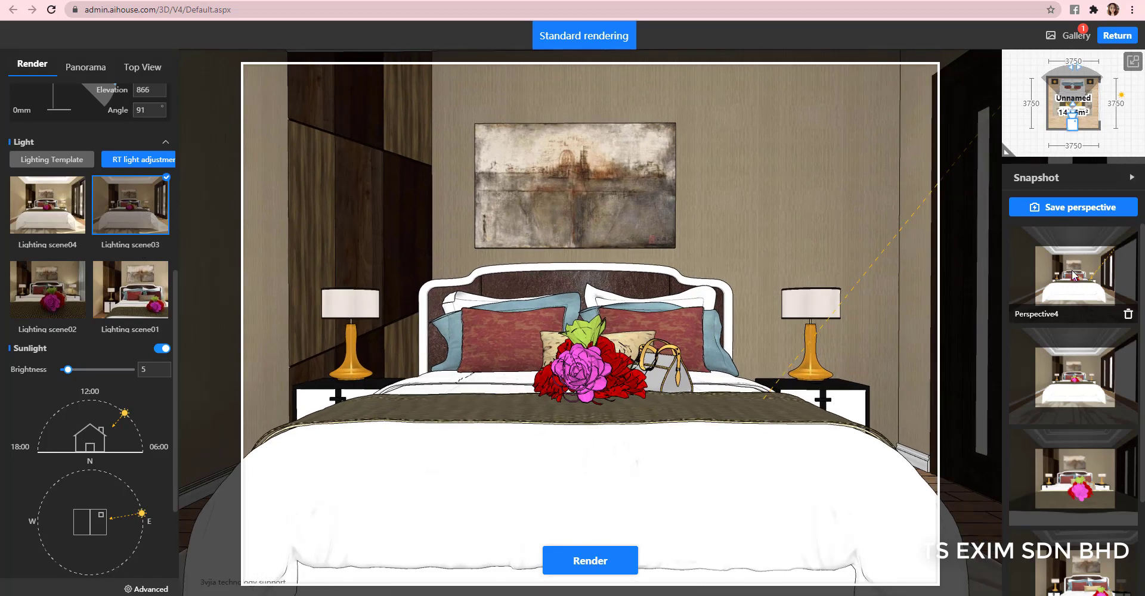
click(1073, 276)
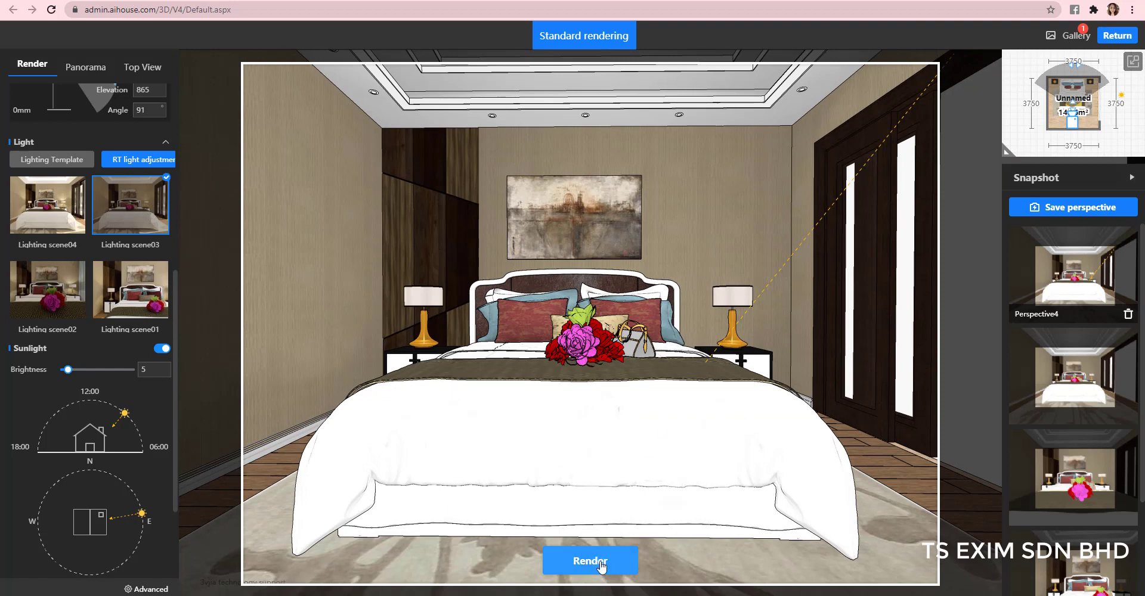
scroll(149, 274, up, 6)
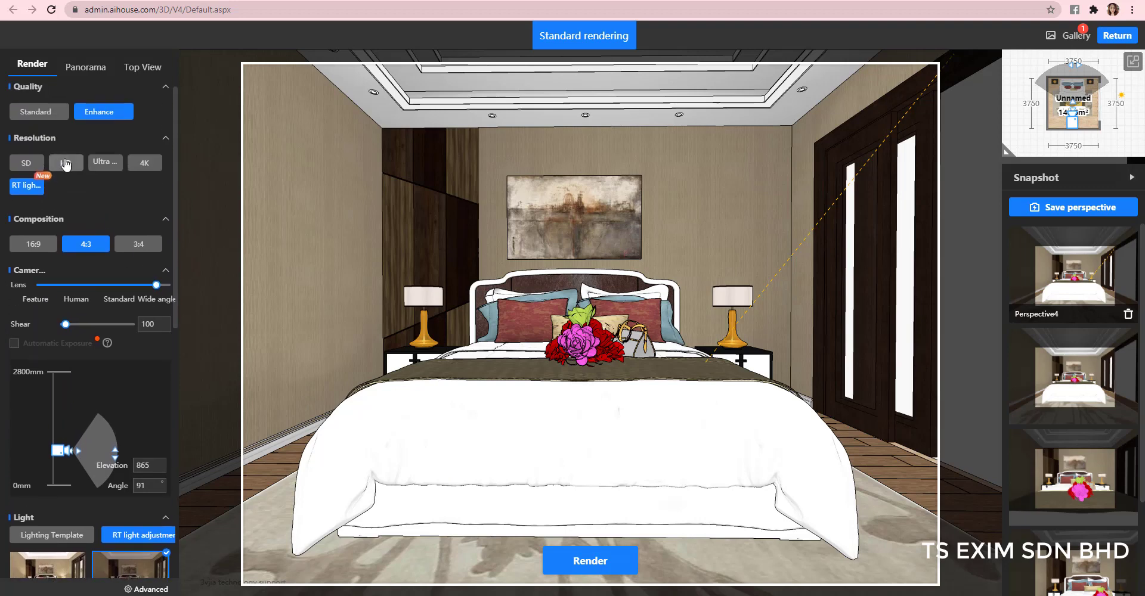
click(65, 165)
scroll(149, 465, down, 3)
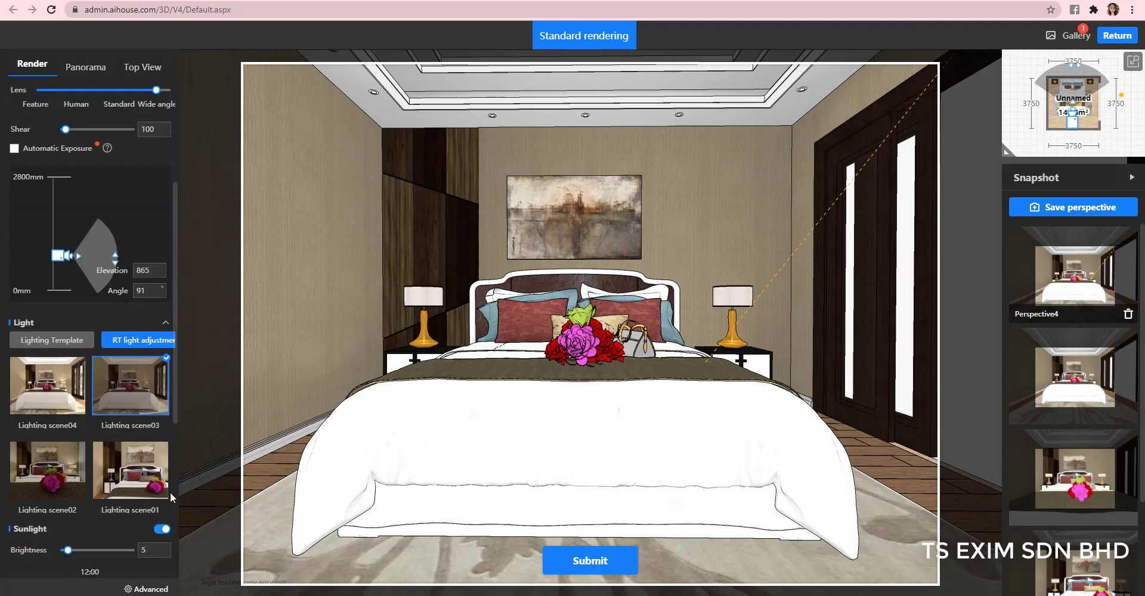
scroll(167, 477, down, 1)
click(606, 561)
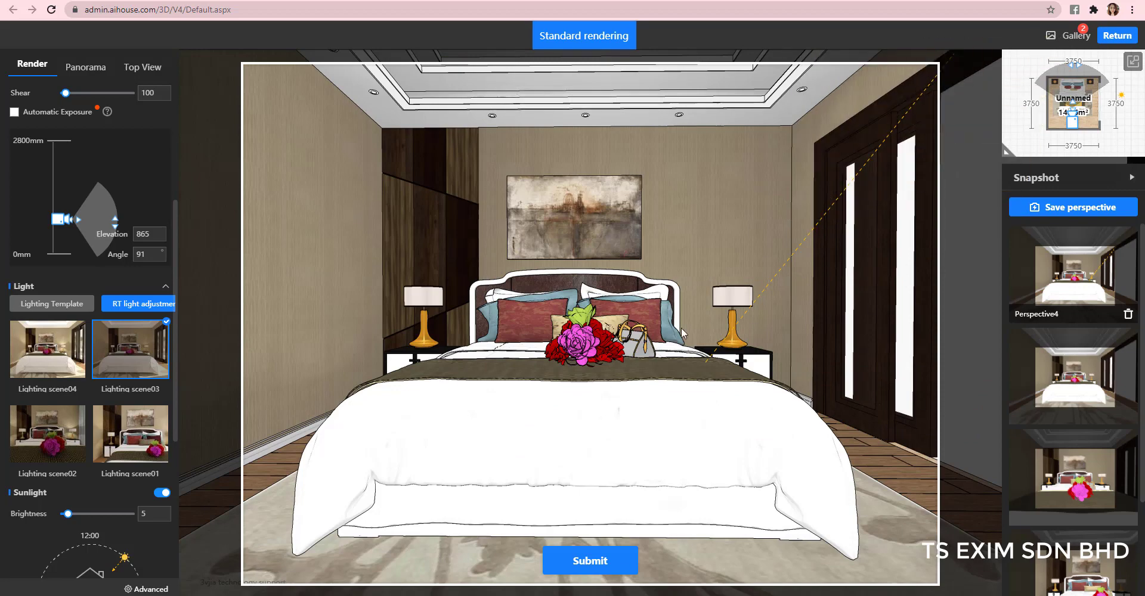
- Return to the design and view the finished 4K and HD bedroom renders from the gallery
click(48, 351)
click(1116, 36)
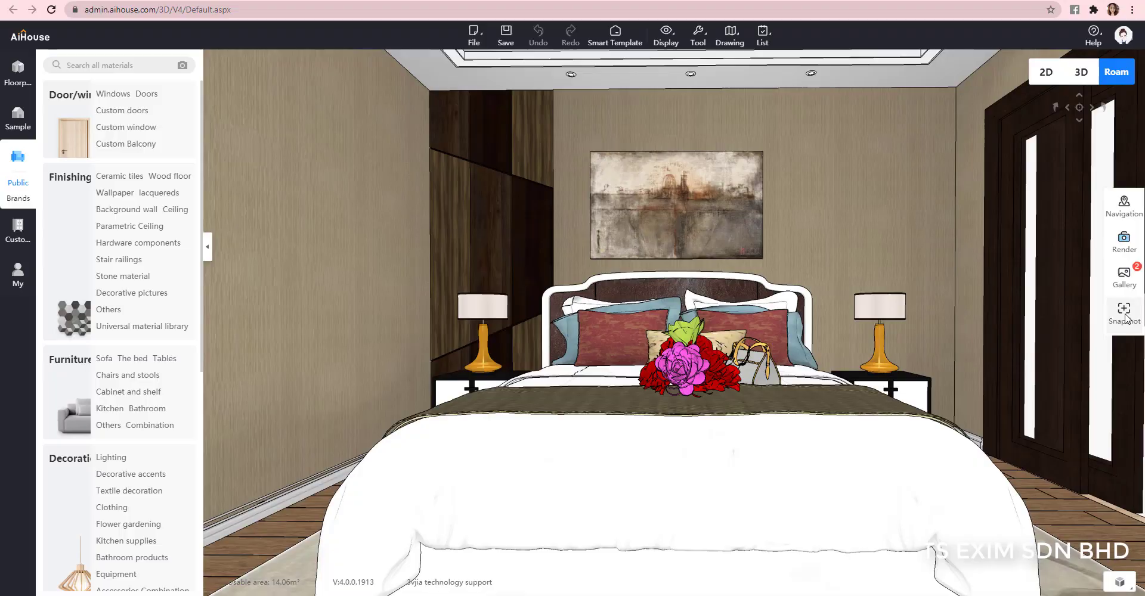
mouse_move(1125, 275)
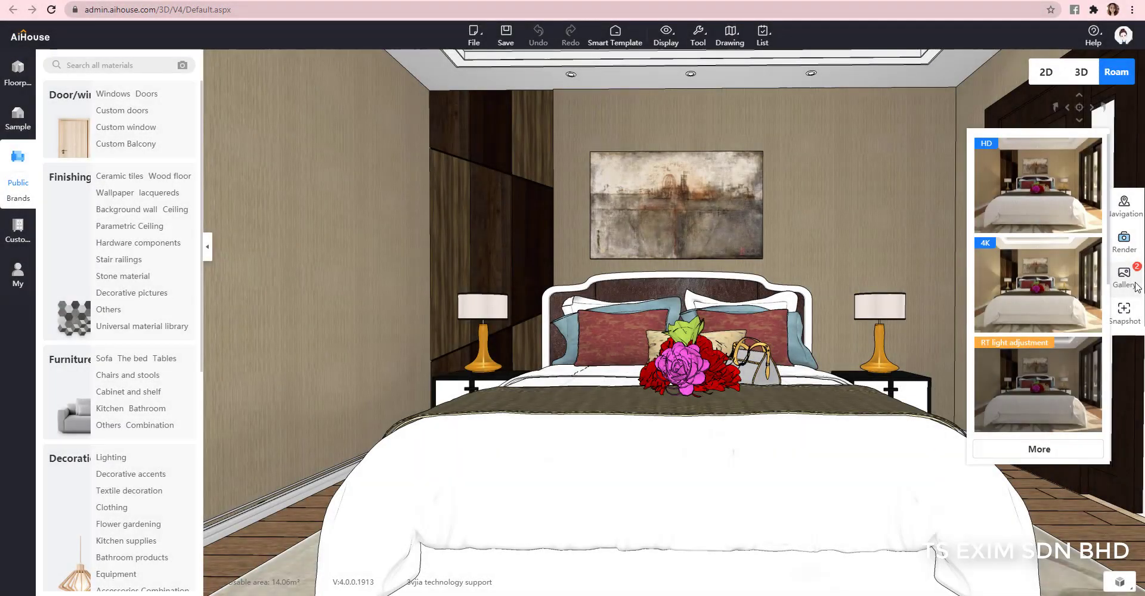
mouse_move(1058, 281)
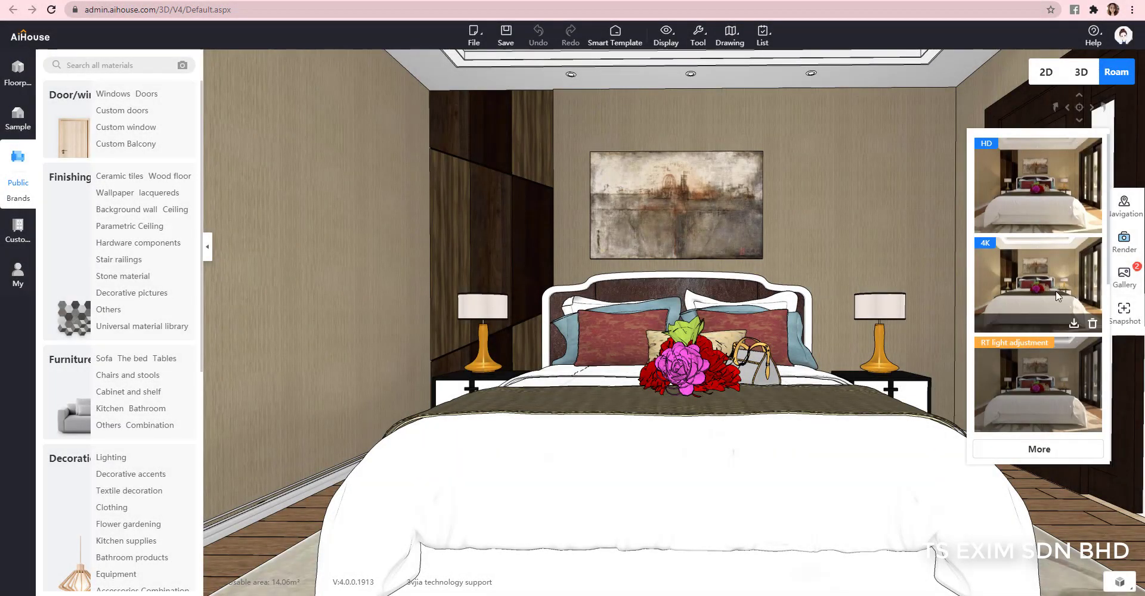
click(1056, 292)
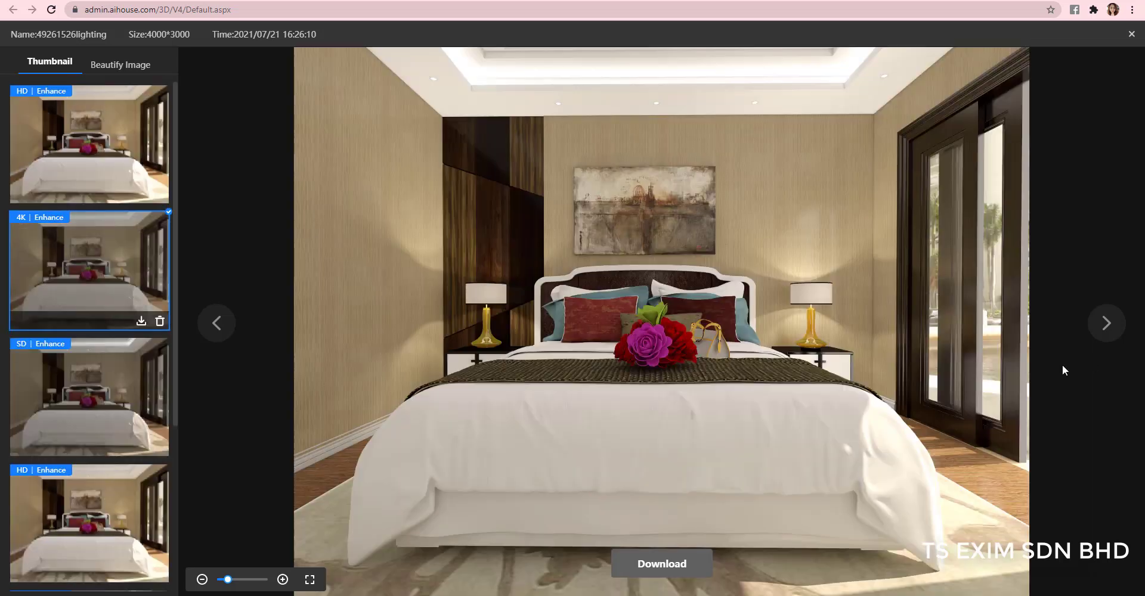
click(96, 157)
click(72, 284)
click(1132, 35)
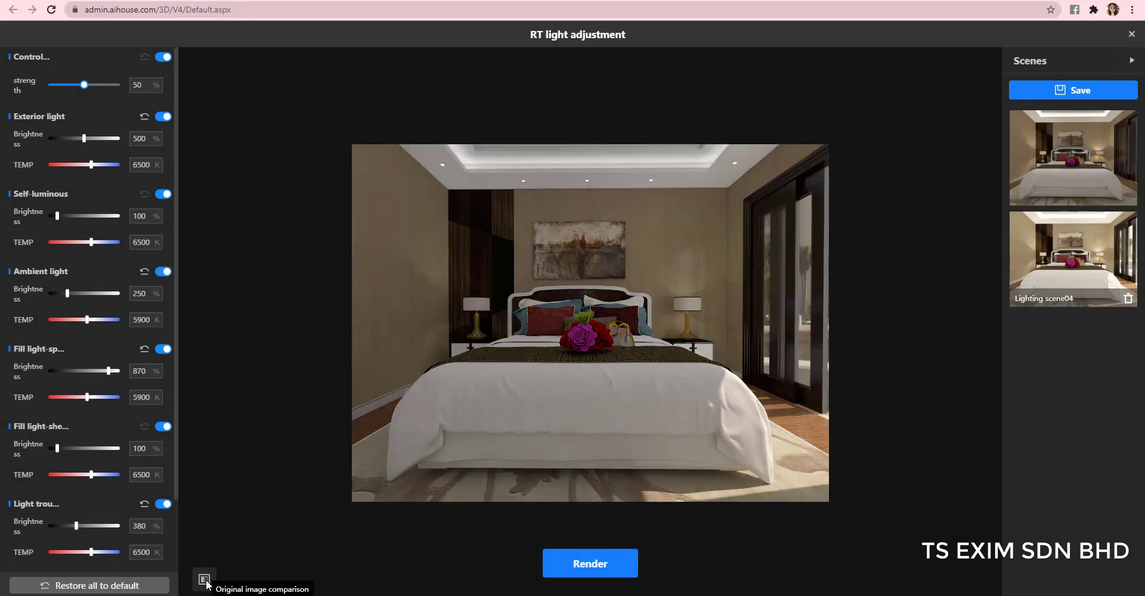
- Compare the saved Lighting scene04 result with the original render in RT light adjustment
click(206, 583)
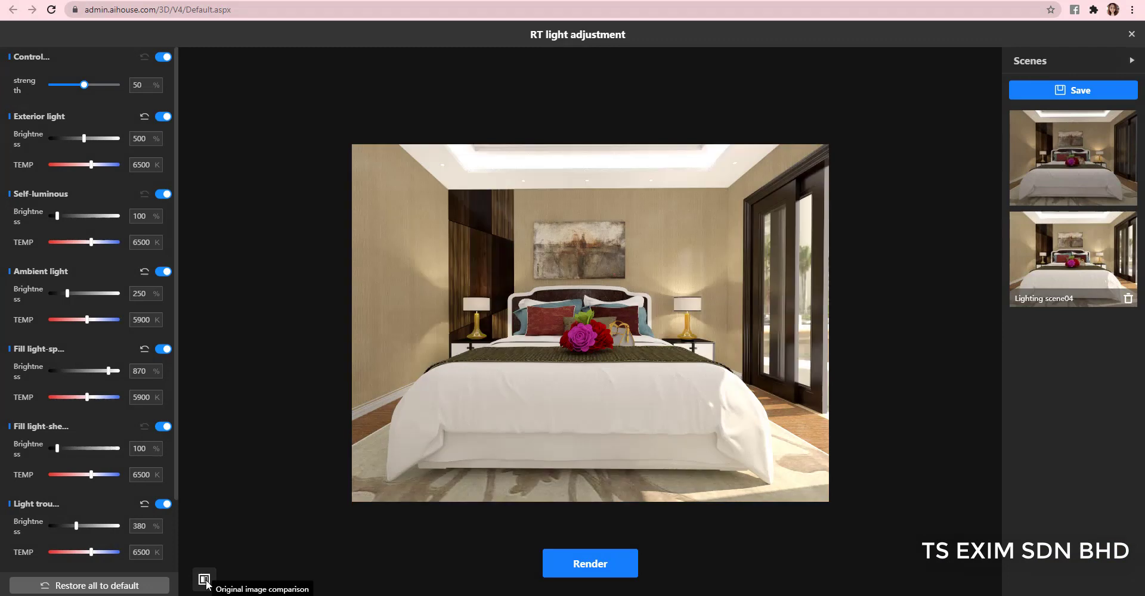
click(207, 585)
click(204, 580)
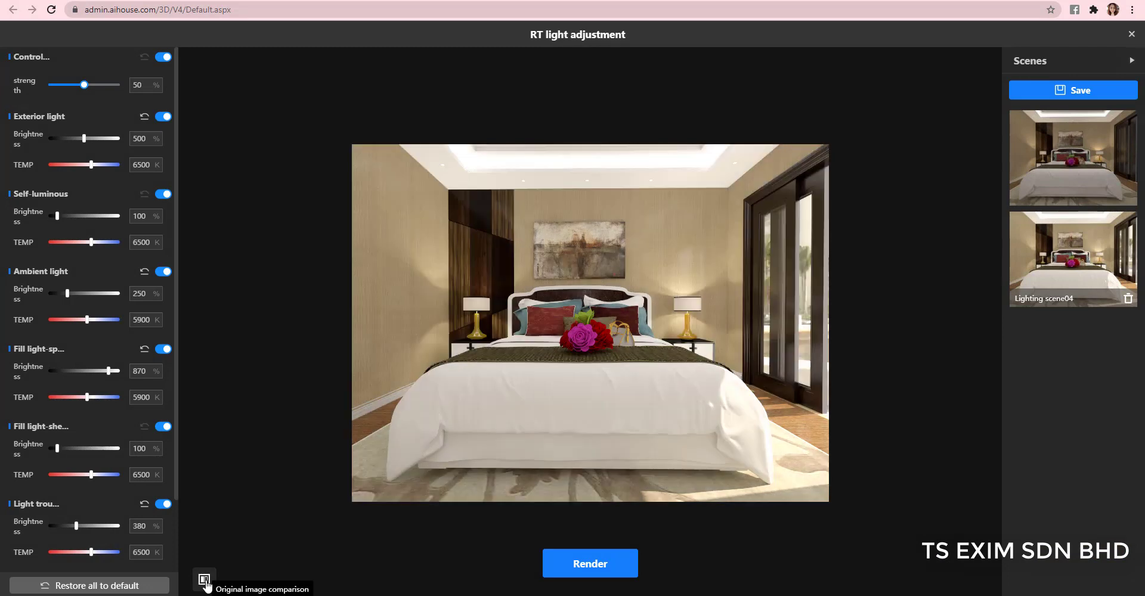